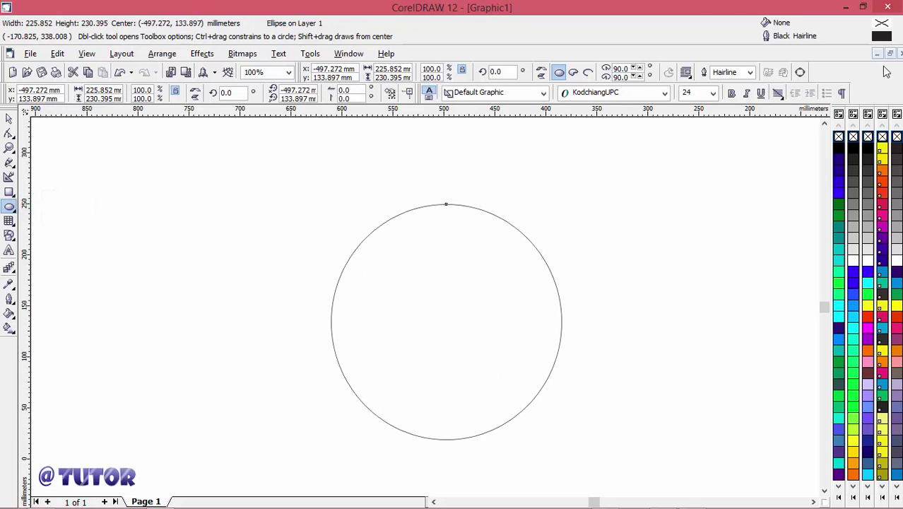
Give the circle a green 5.644 mm outline and a bright green fill
{"action": "double_click", "coordinate": [882, 37]}
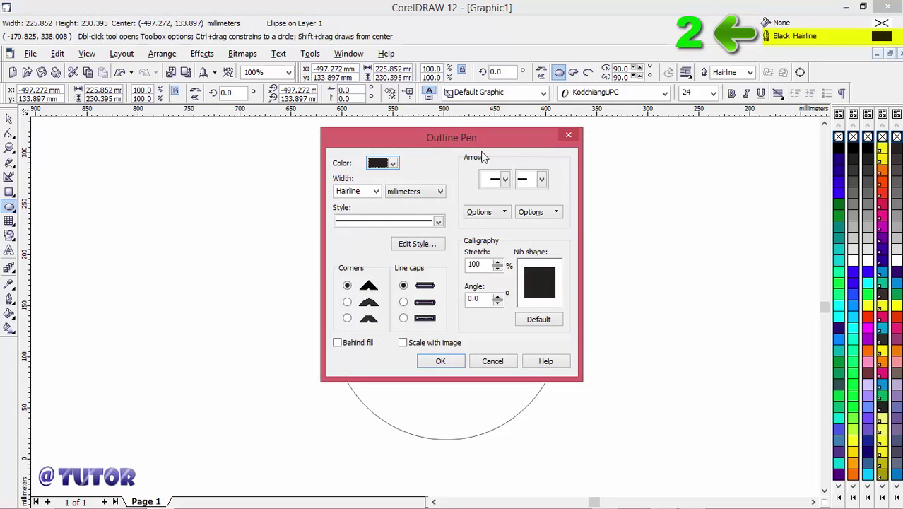
{"action": "left_click", "coordinate": [393, 164]}
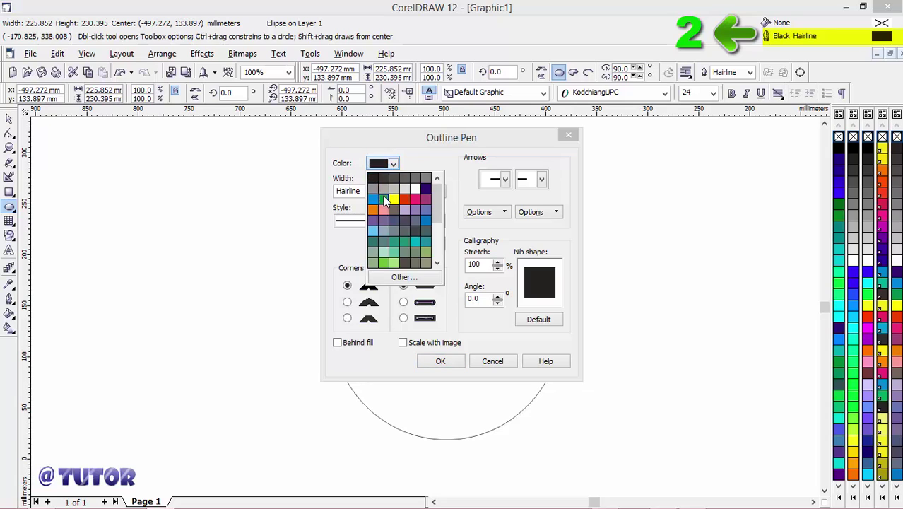
{"action": "left_click", "coordinate": [383, 199]}
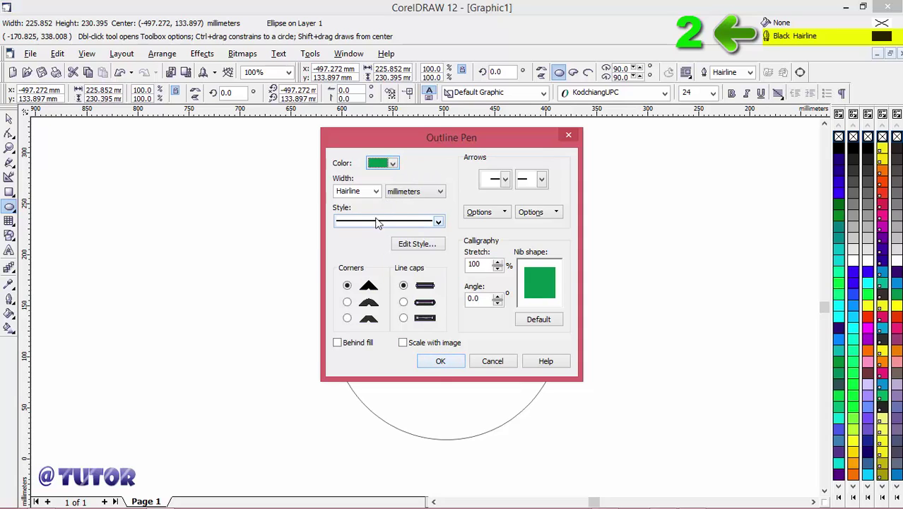
{"action": "left_click", "coordinate": [376, 191]}
{"action": "left_click", "coordinate": [357, 272]}
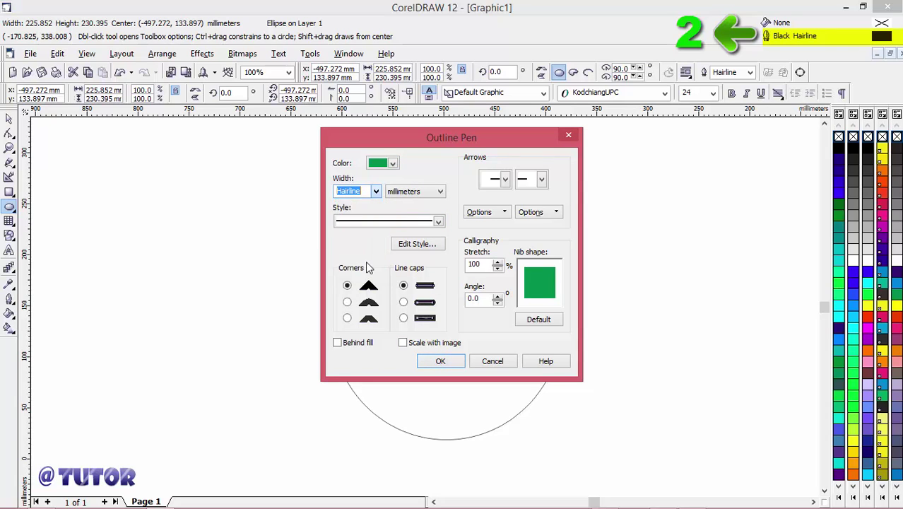
{"action": "left_click", "coordinate": [440, 360]}
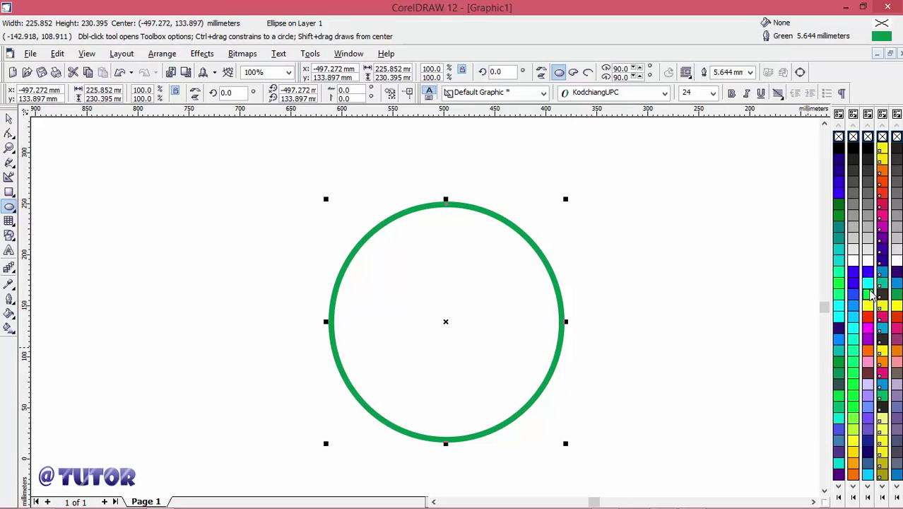
{"action": "left_click", "coordinate": [869, 293]}
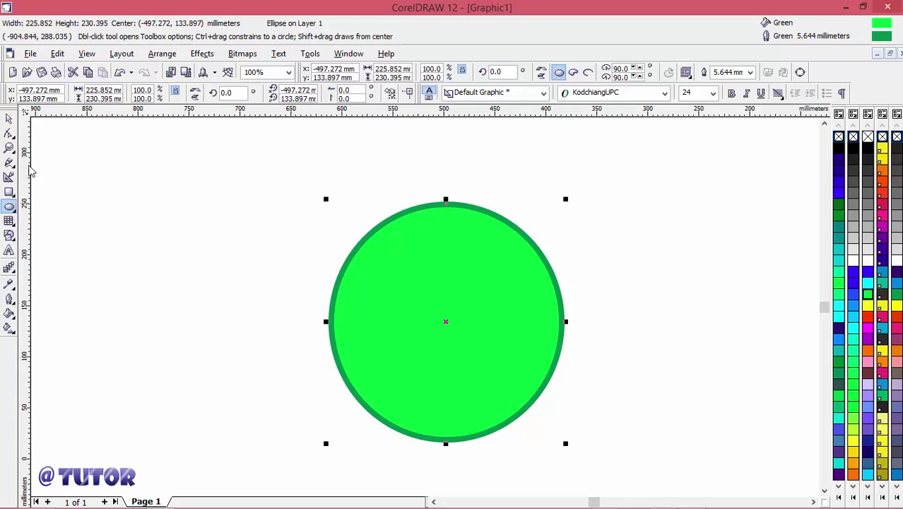
Duplicate the circle in place and fill the copy with forestgreen
{"action": "left_click", "coordinate": [88, 73]}
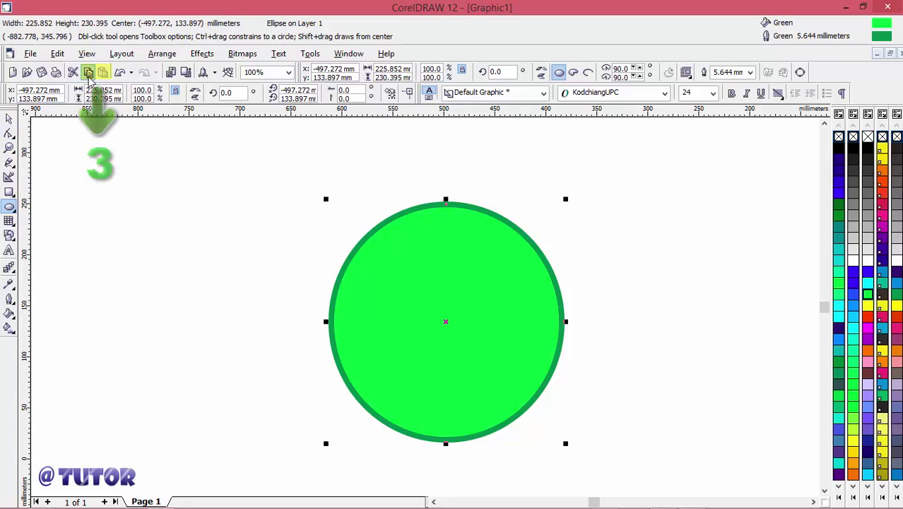
{"action": "left_click", "coordinate": [100, 73]}
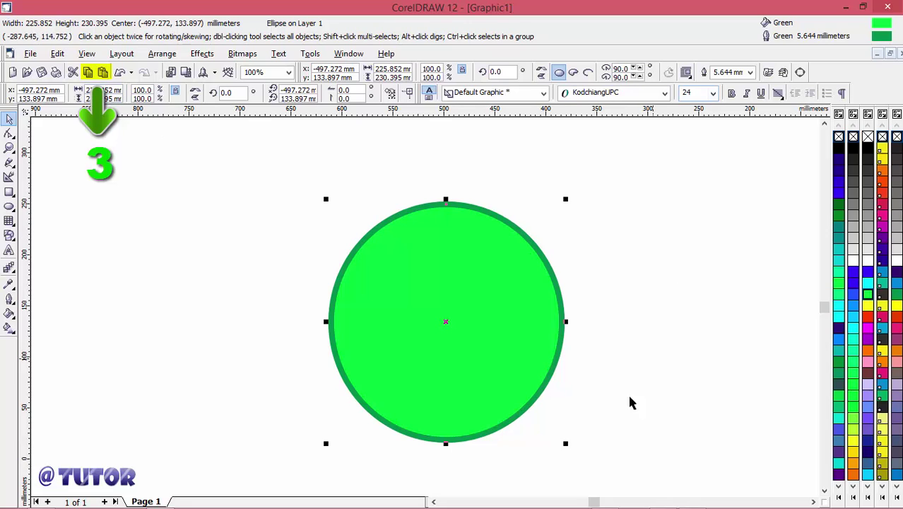
{"action": "left_click", "coordinate": [840, 363]}
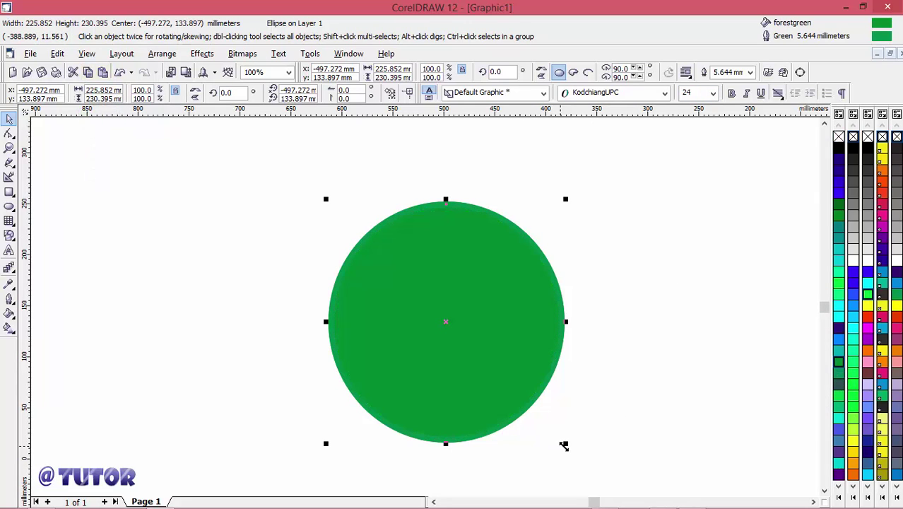
Shrink the forestgreen circle proportionally to about 164 mm wide and set its outline width to None
{"action": "left_click_drag", "start_coordinate": [565, 445], "coordinate": [502, 378]}
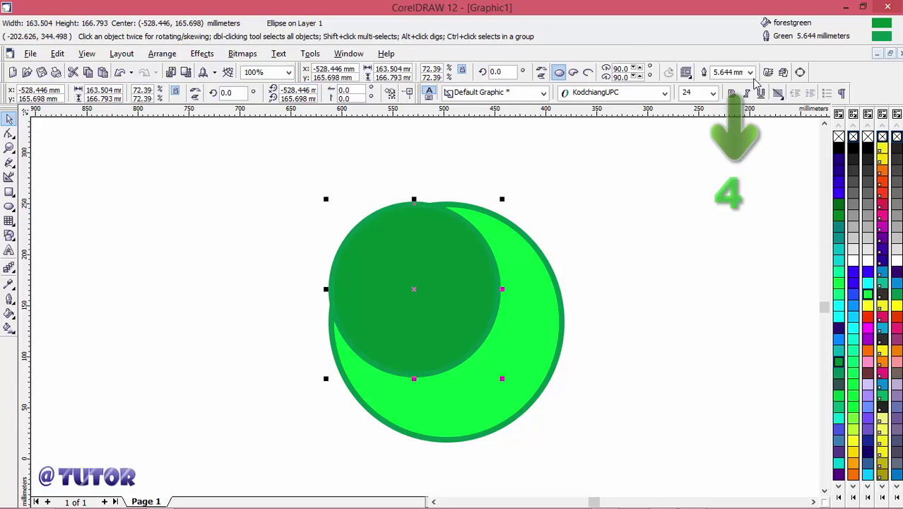
{"action": "left_click", "coordinate": [750, 72]}
{"action": "left_click", "coordinate": [735, 85]}
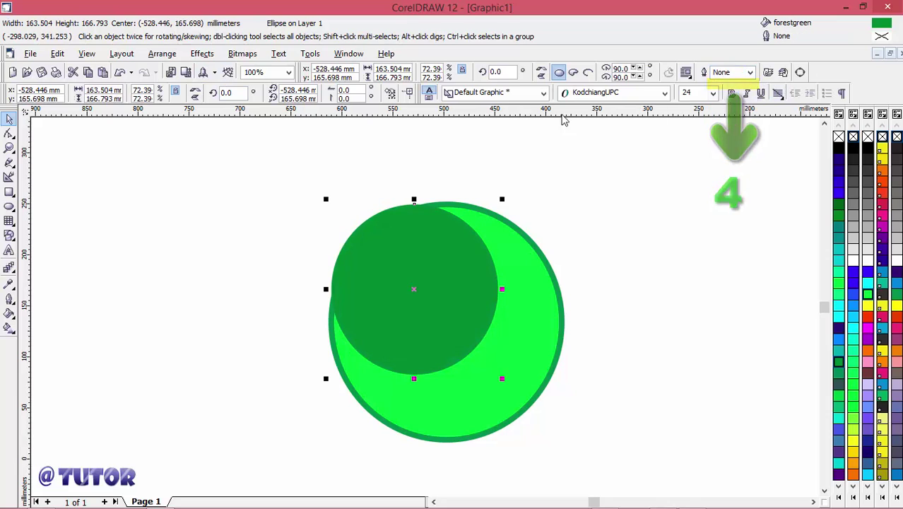
Centre the dark circle inside the larger one and enlarge it to about 196 by 200 mm, leaving an even bright green ring
{"action": "left_click_drag", "start_coordinate": [423, 300], "coordinate": [444, 321]}
{"action": "left_click_drag", "start_coordinate": [534, 232], "coordinate": [544, 221]}
{"action": "left_click_drag", "start_coordinate": [358, 411], "coordinate": [349, 423]}
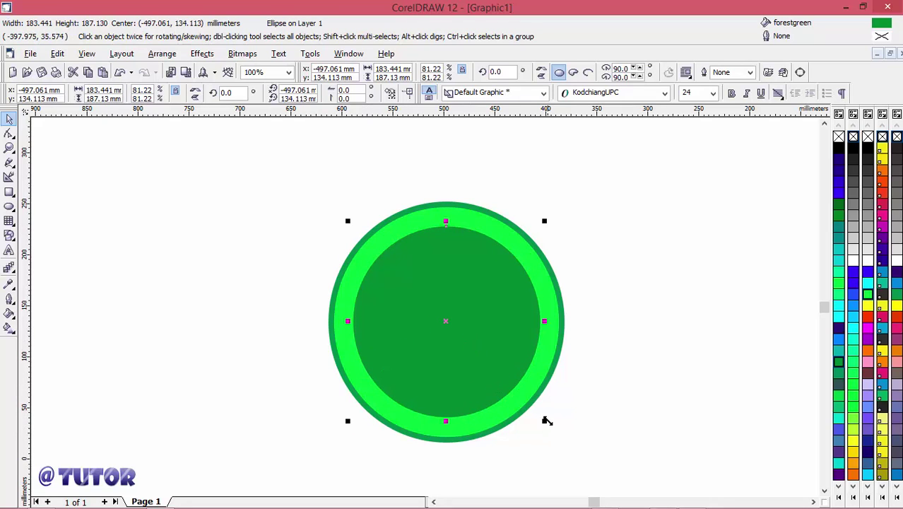
{"action": "left_click_drag", "start_coordinate": [544, 418], "coordinate": [550, 427]}
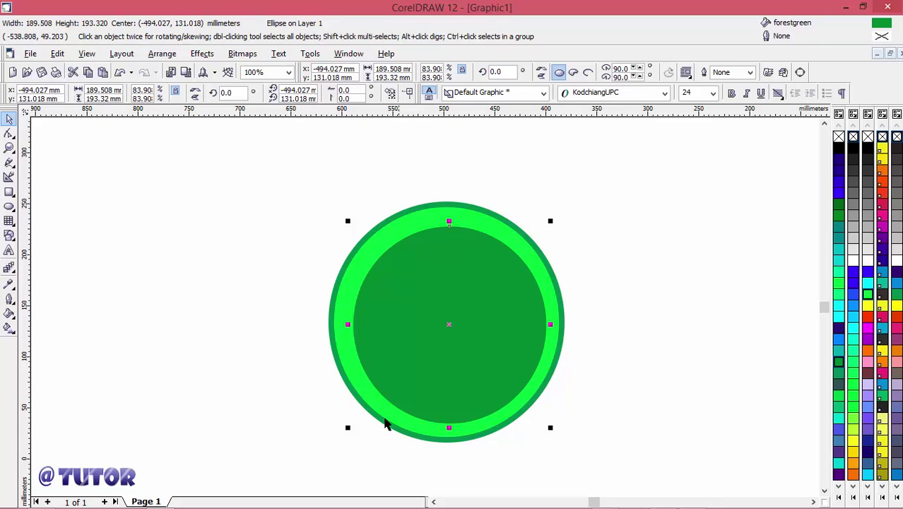
{"action": "left_click_drag", "start_coordinate": [348, 221], "coordinate": [342, 213]}
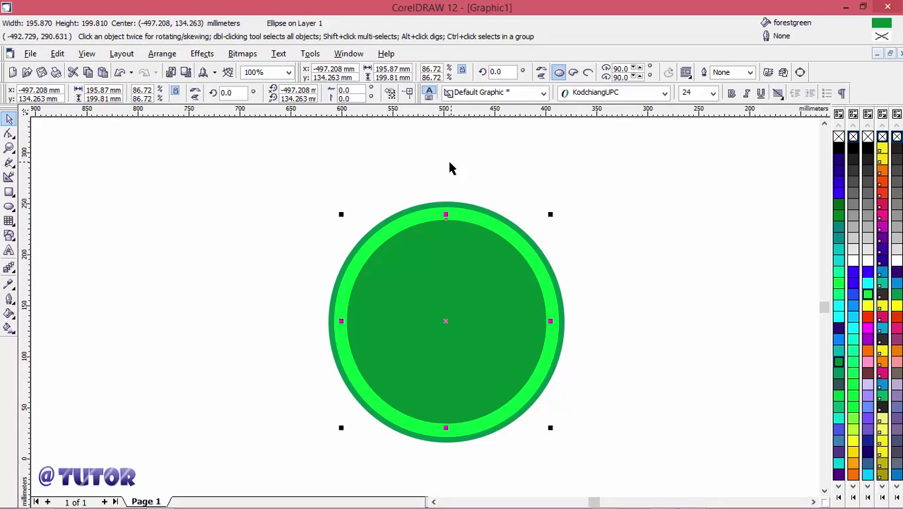
Draw an ellipse about 156 by 104 mm, centred horizontally over the upper half of the dark green circle
{"action": "left_click", "coordinate": [9, 206]}
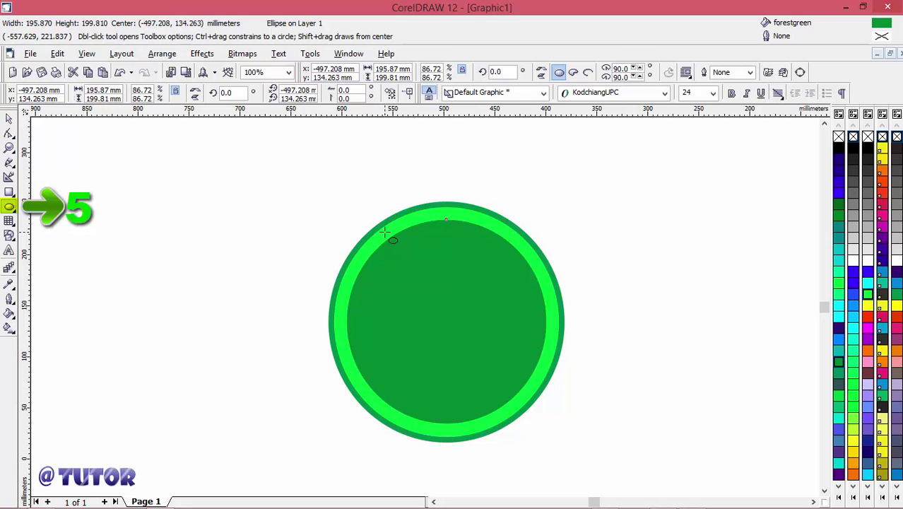
{"action": "left_click_drag", "start_coordinate": [384, 232], "coordinate": [522, 340]}
{"action": "left_click", "coordinate": [8, 118]}
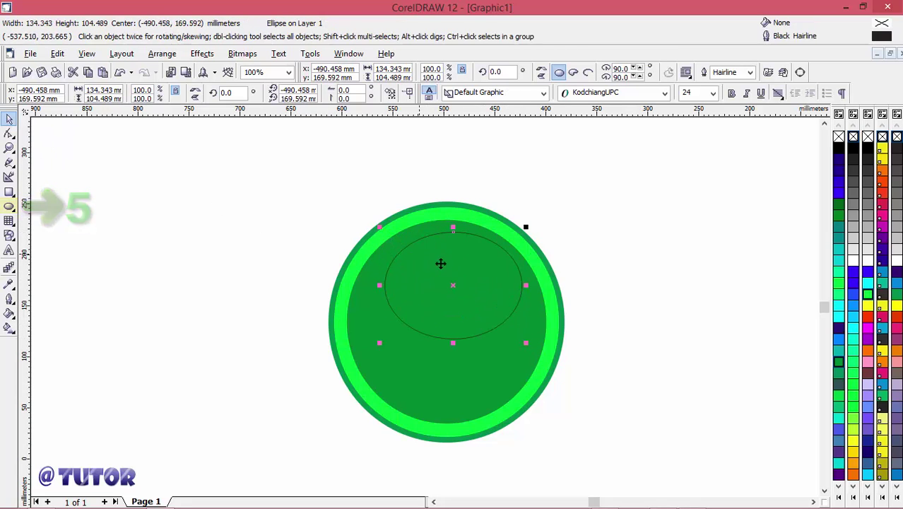
{"action": "left_click_drag", "start_coordinate": [455, 284], "coordinate": [443, 266]}
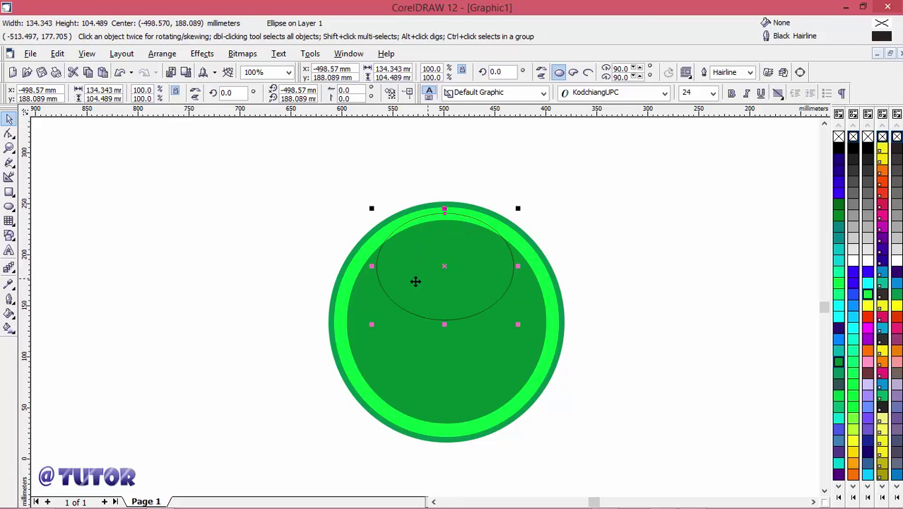
{"action": "mouse_move", "coordinate": [371, 266]}
{"action": "left_mouse_down"}
{"action": "mouse_move", "coordinate": [360, 265]}
{"action": "mouse_move", "coordinate": [369, 265]}
{"action": "left_mouse_up"}
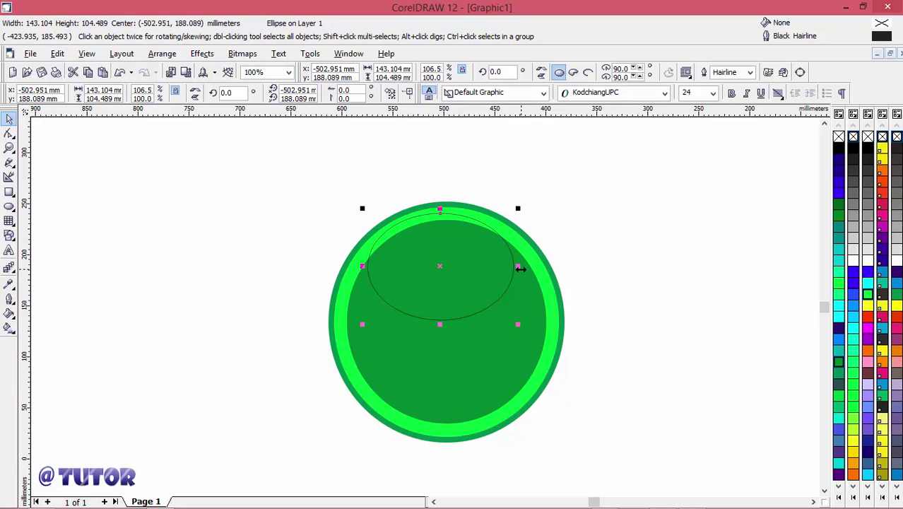
{"action": "left_click_drag", "start_coordinate": [518, 267], "coordinate": [531, 273]}
Fill the upper ellipse with white and set its outline width to None
{"action": "left_click", "coordinate": [750, 73]}
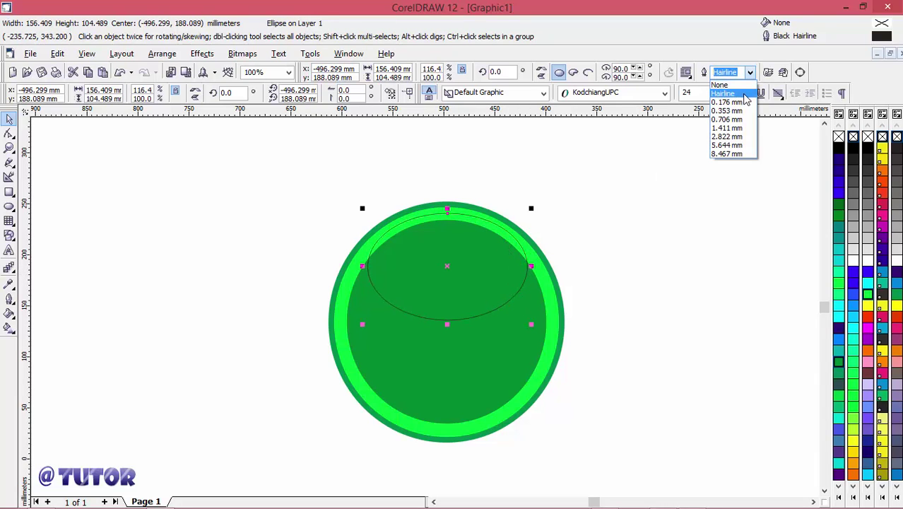
{"action": "left_click", "coordinate": [746, 87]}
{"action": "left_click", "coordinate": [868, 262]}
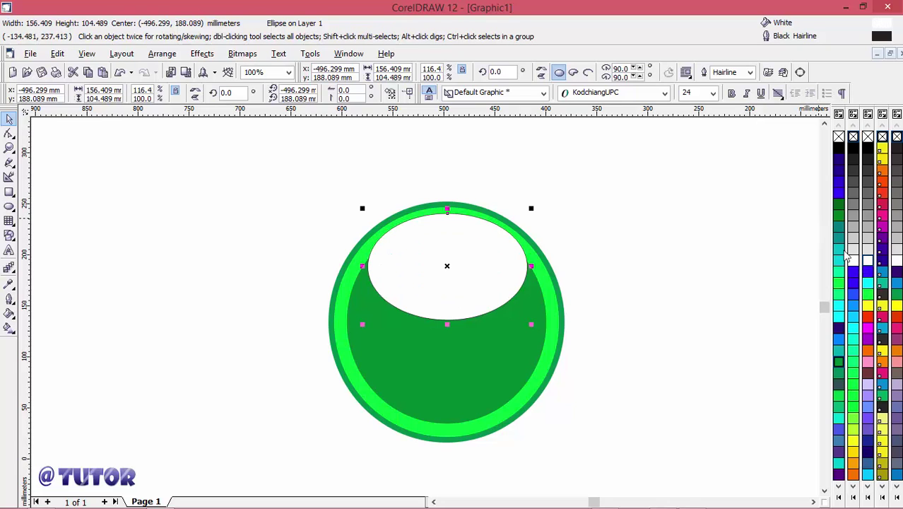
{"action": "left_click", "coordinate": [750, 73]}
{"action": "left_click", "coordinate": [734, 81]}
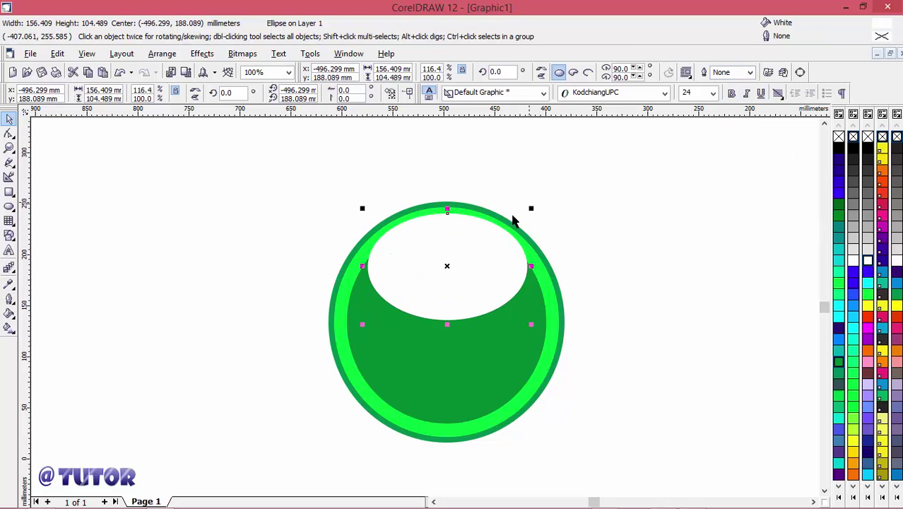
Convert the white ellipse to curves, raising its bottom node into a concave lower edge and moving its right node outward and down
{"action": "left_click", "coordinate": [162, 53]}
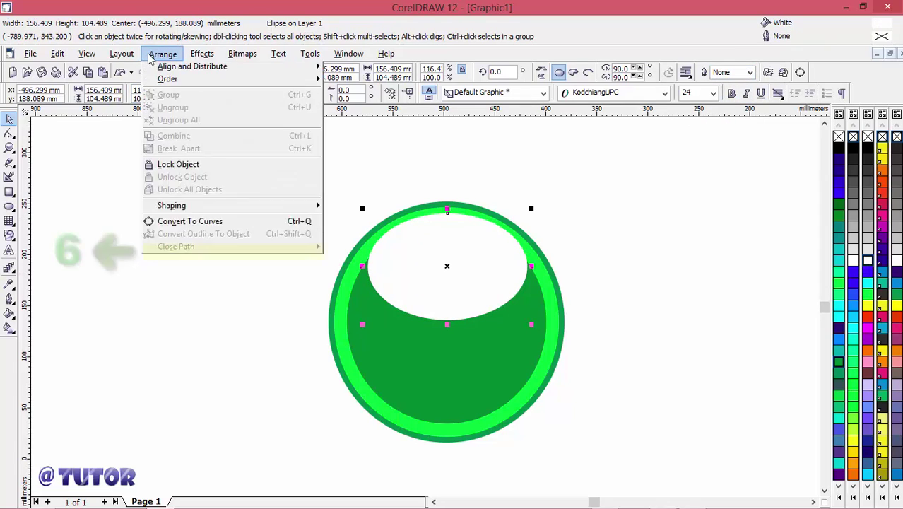
{"action": "left_click", "coordinate": [201, 254]}
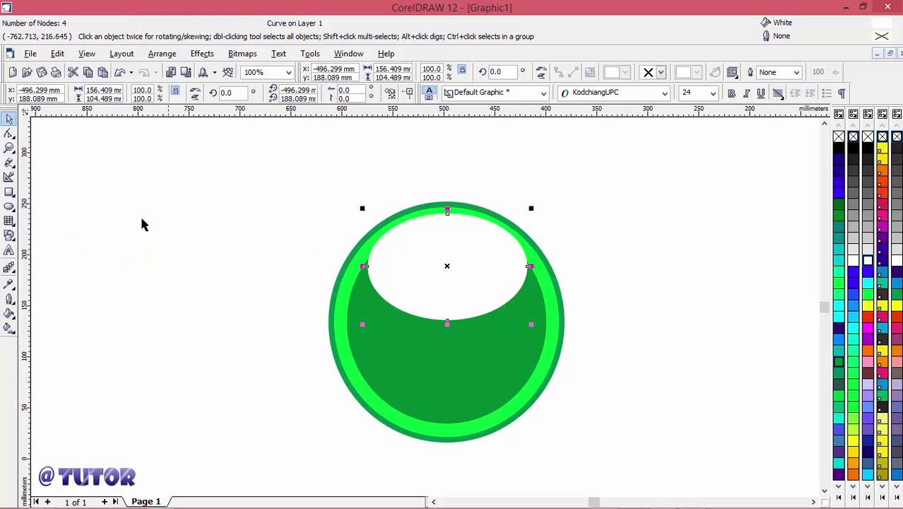
{"action": "left_click", "coordinate": [10, 134]}
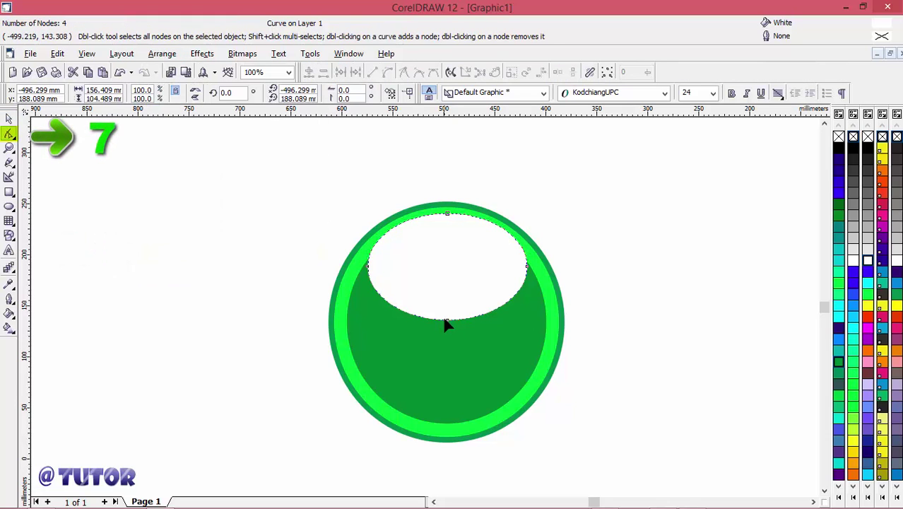
{"action": "left_click_drag", "start_coordinate": [448, 322], "coordinate": [448, 280]}
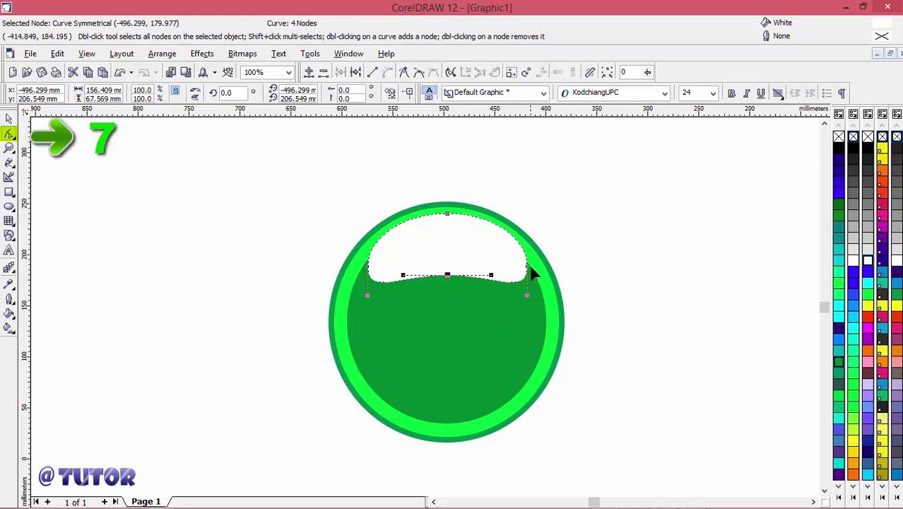
{"action": "left_click_drag", "start_coordinate": [527, 270], "coordinate": [537, 283]}
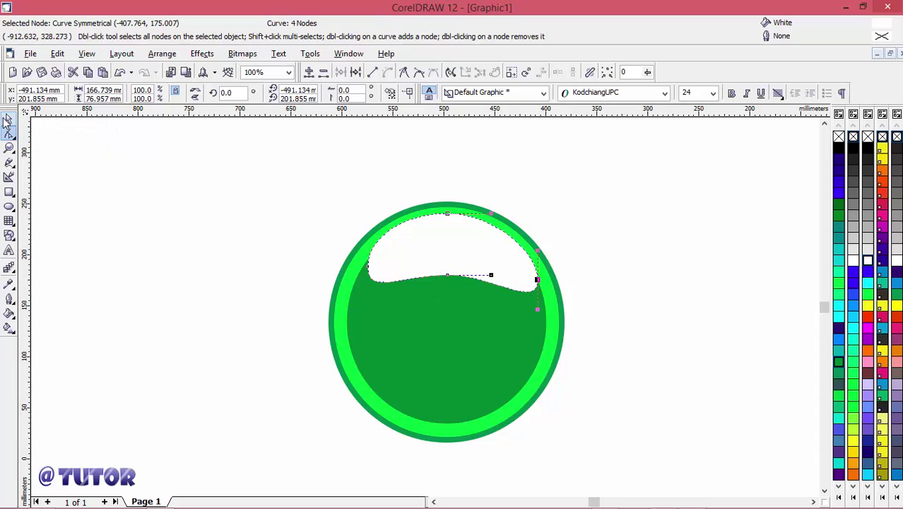
{"action": "left_click", "coordinate": [7, 121]}
{"action": "left_click", "coordinate": [296, 315]}
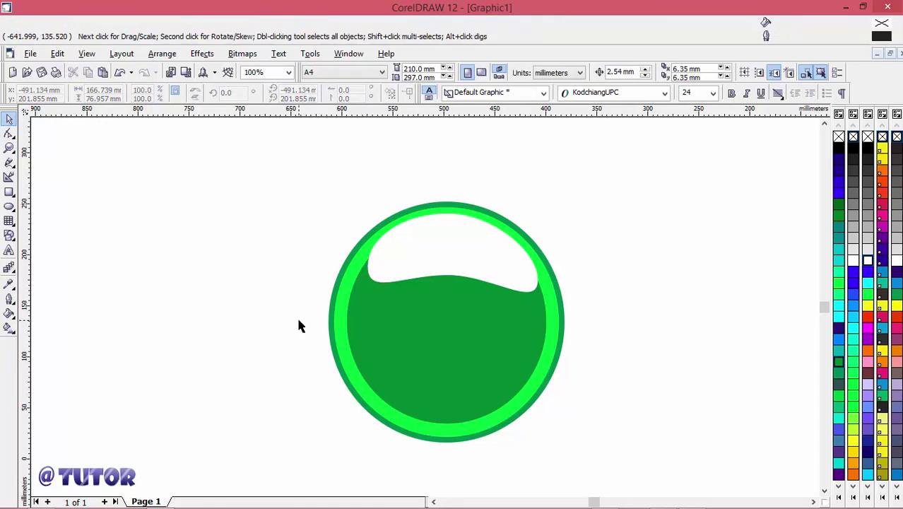
Duplicate the outer circle in place on top of the artwork and fill the copy with white
{"action": "left_click", "coordinate": [339, 346]}
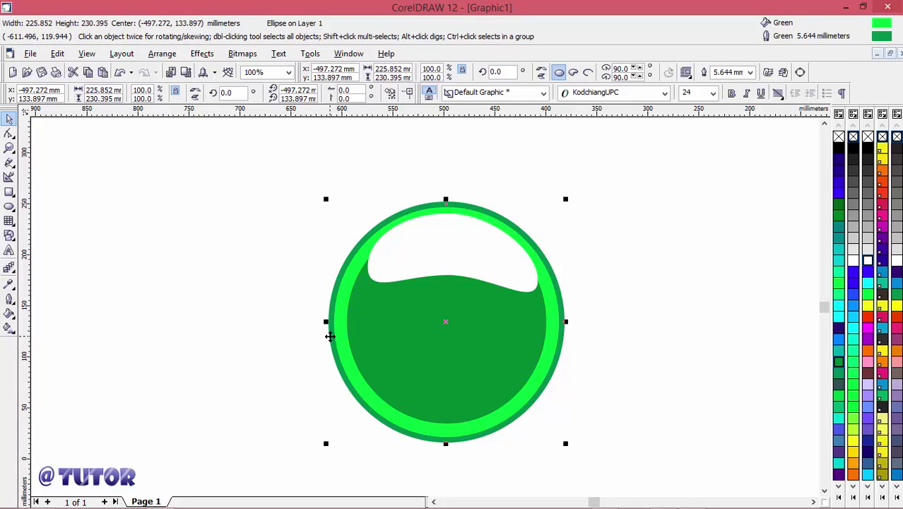
{"action": "left_click", "coordinate": [330, 336]}
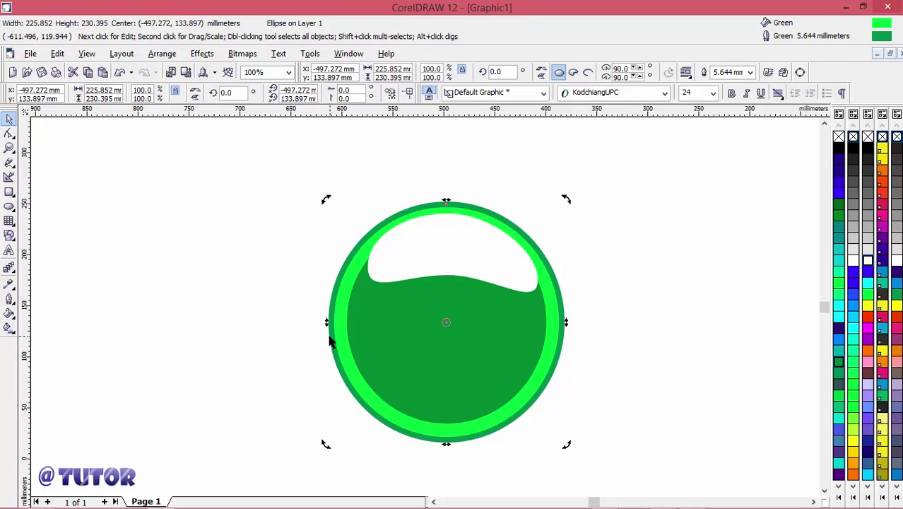
{"action": "left_click", "coordinate": [103, 74]}
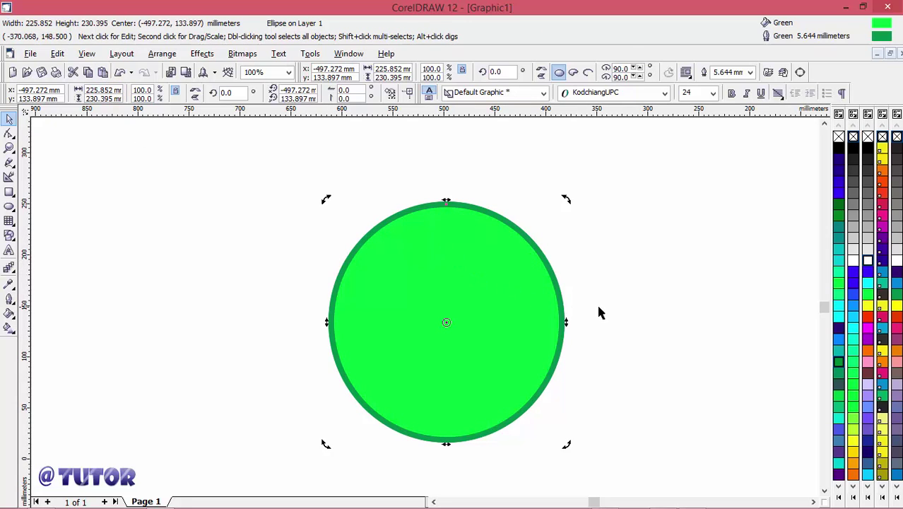
{"action": "left_click", "coordinate": [870, 261]}
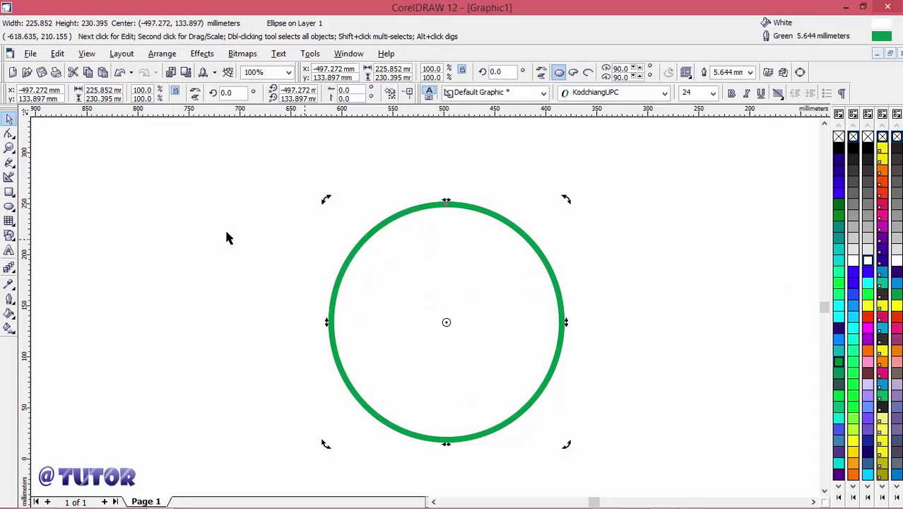
Try a diagonal linear transparency on the white circle, running from beyond its upper right to beyond its lower left, and undo it
{"action": "left_click", "coordinate": [9, 268]}
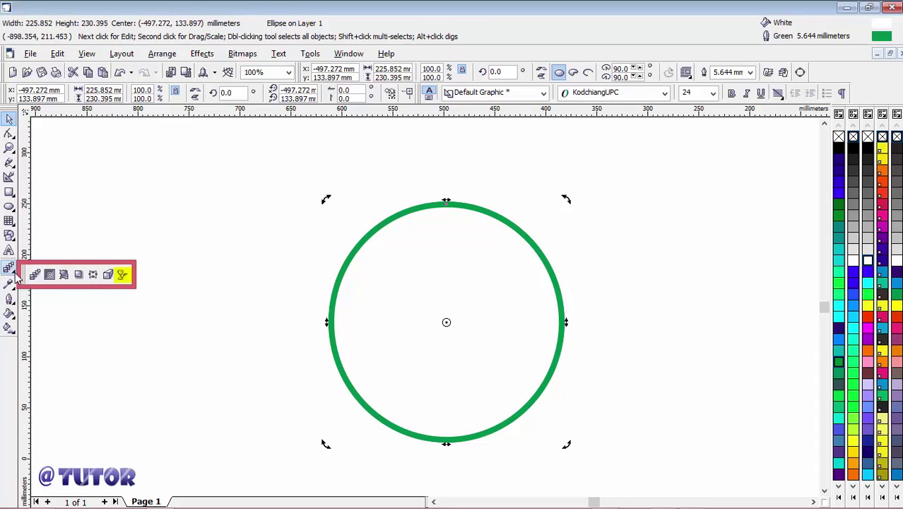
{"action": "left_click", "coordinate": [122, 272]}
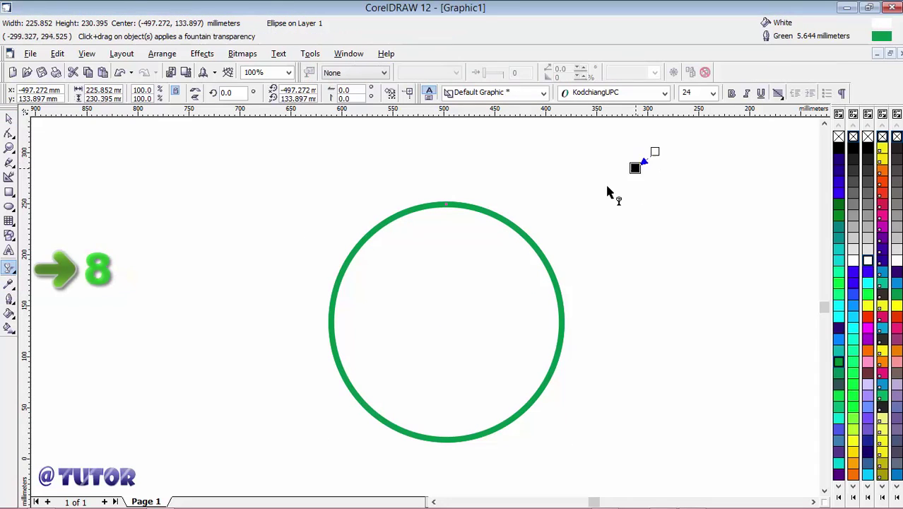
{"action": "left_click_drag", "start_coordinate": [261, 416], "coordinate": [655, 152]}
{"action": "left_click_drag", "start_coordinate": [260, 415], "coordinate": [150, 443]}
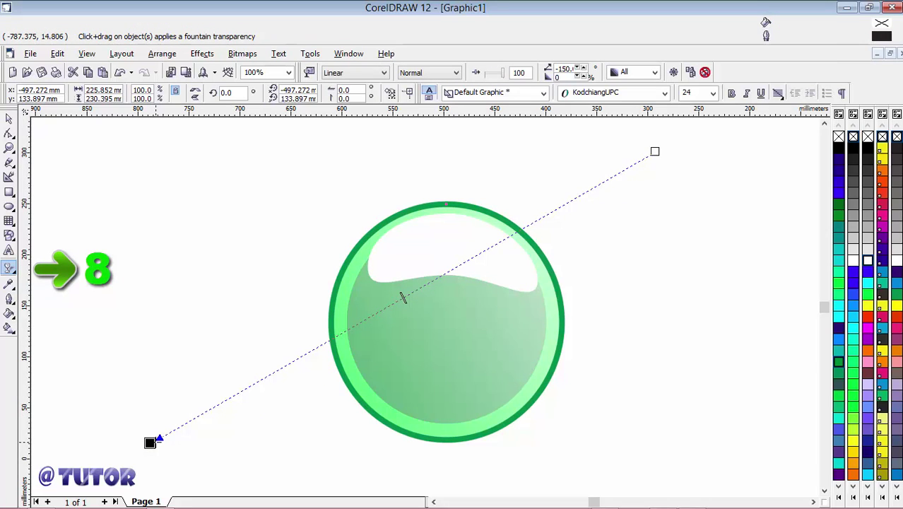
{"action": "left_click", "coordinate": [120, 73]}
{"action": "left_click", "coordinate": [120, 73]}
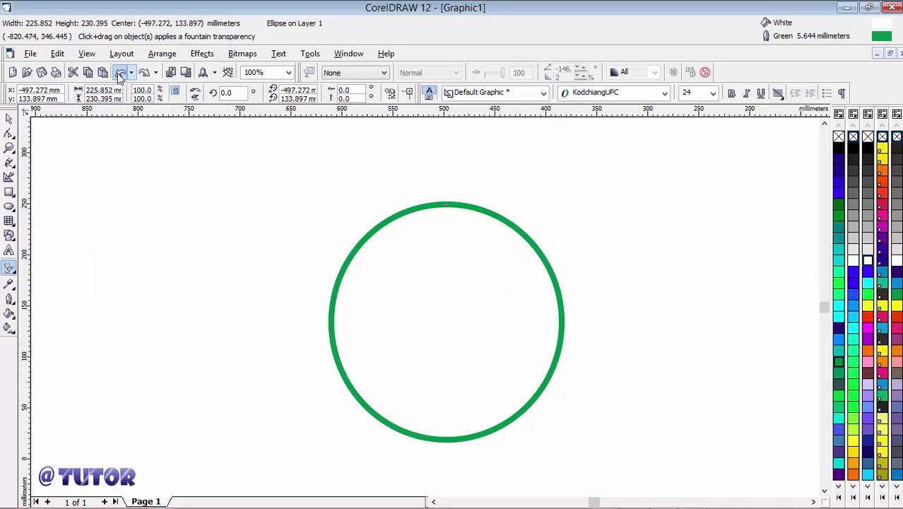
Apply a diagonal linear transparency to the white curved highlight, running from beyond the button's upper right to beyond its lower left
{"action": "left_click", "coordinate": [428, 244]}
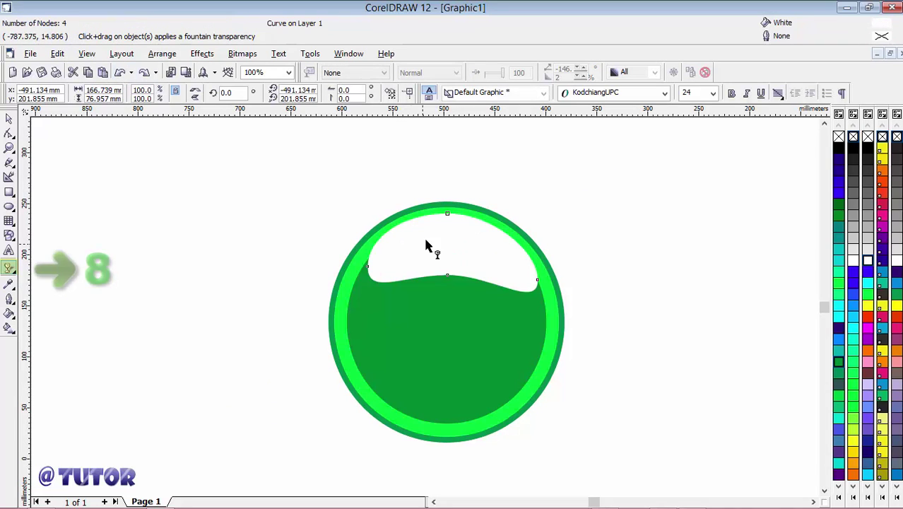
{"action": "left_click", "coordinate": [16, 275]}
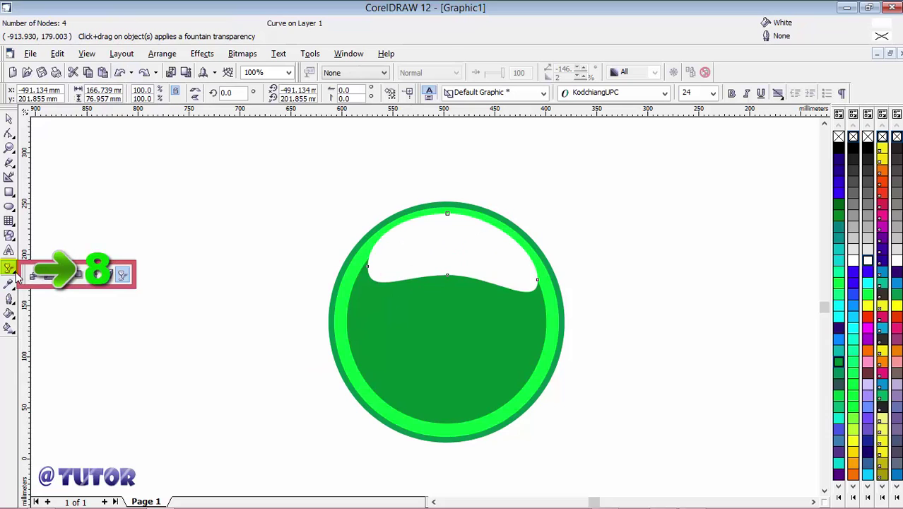
{"action": "left_click", "coordinate": [124, 276]}
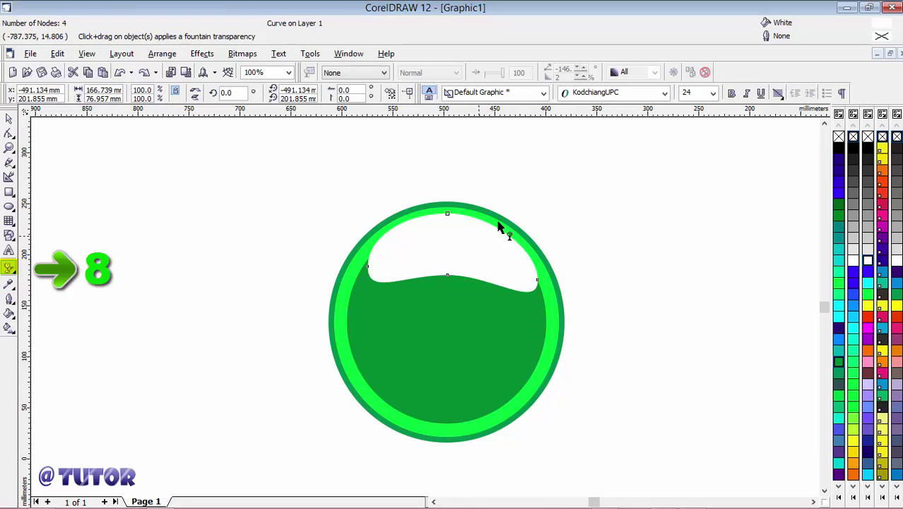
{"action": "left_click_drag", "start_coordinate": [570, 149], "coordinate": [168, 450]}
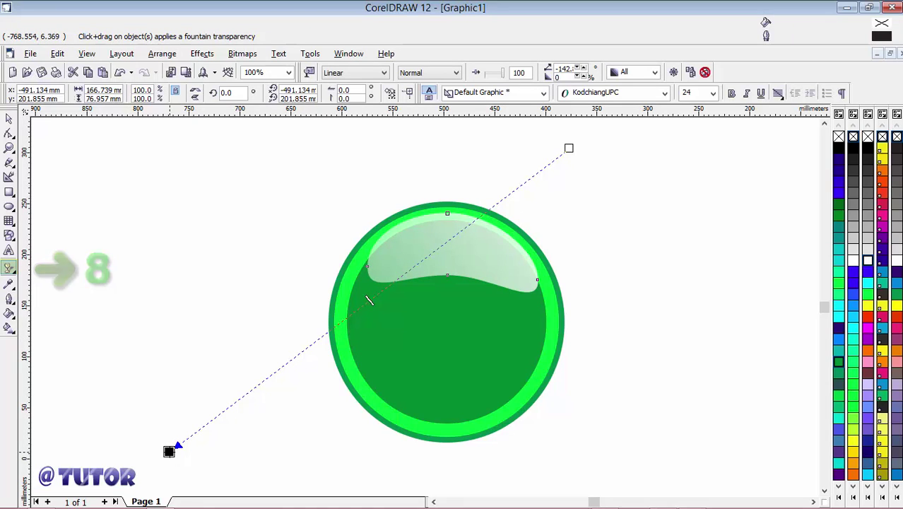
Duplicate the outermost circle in place on top of the artwork and fill the copy with white
{"action": "left_click", "coordinate": [8, 119]}
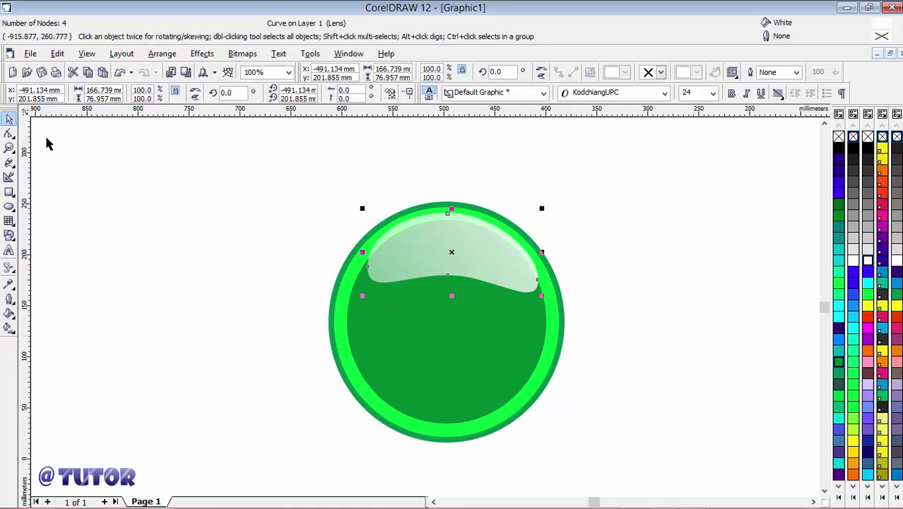
{"action": "left_click", "coordinate": [417, 313]}
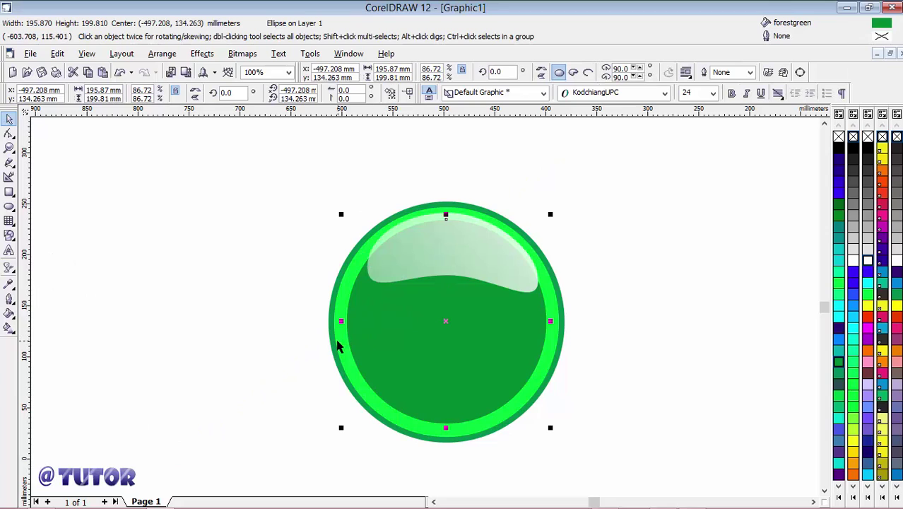
{"action": "left_click", "coordinate": [88, 72]}
{"action": "left_click", "coordinate": [102, 72]}
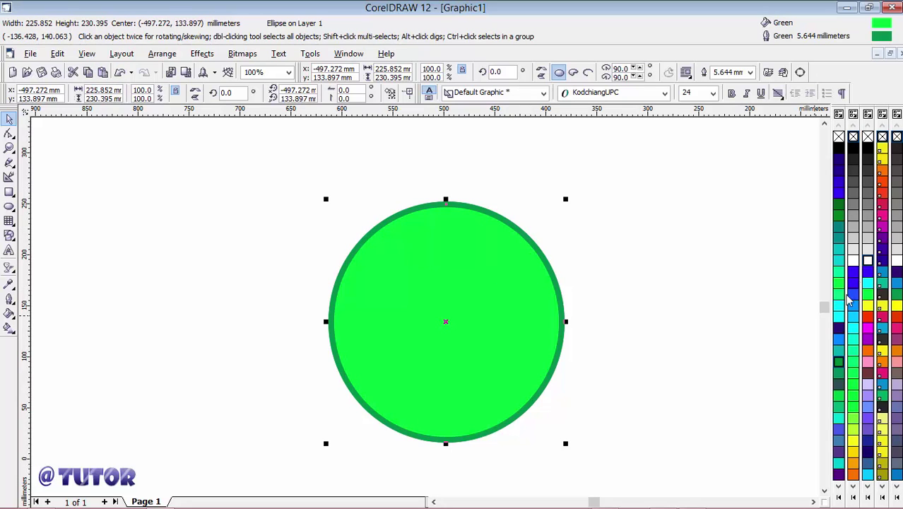
{"action": "left_click", "coordinate": [868, 263]}
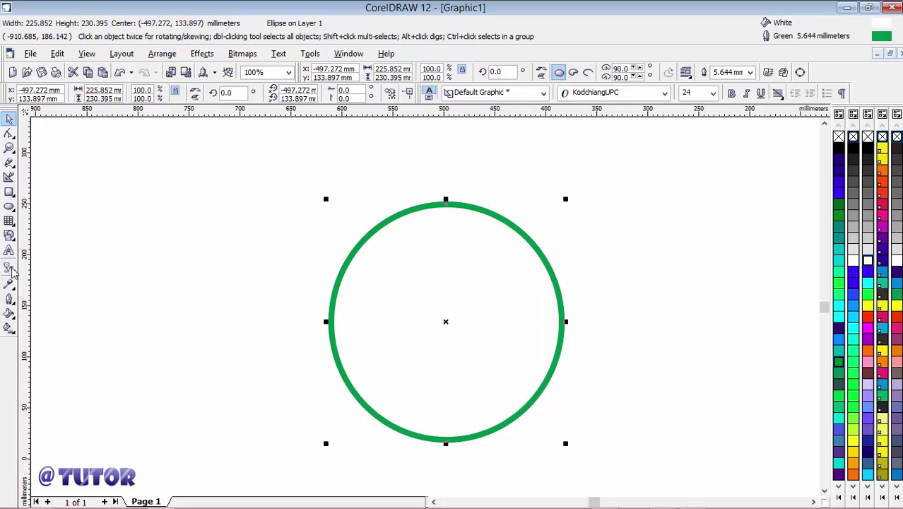
Give the white circle a diagonal linear transparency from far upper right to far lower left, with its midpoint close to the start
{"action": "left_click", "coordinate": [9, 267]}
{"action": "left_click_drag", "start_coordinate": [685, 132], "coordinate": [141, 486]}
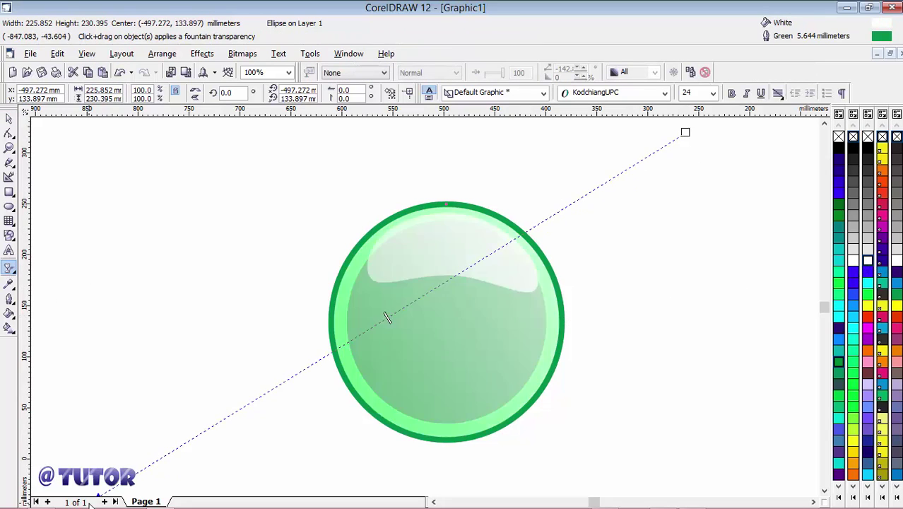
{"action": "left_click_drag", "start_coordinate": [389, 316], "coordinate": [624, 172]}
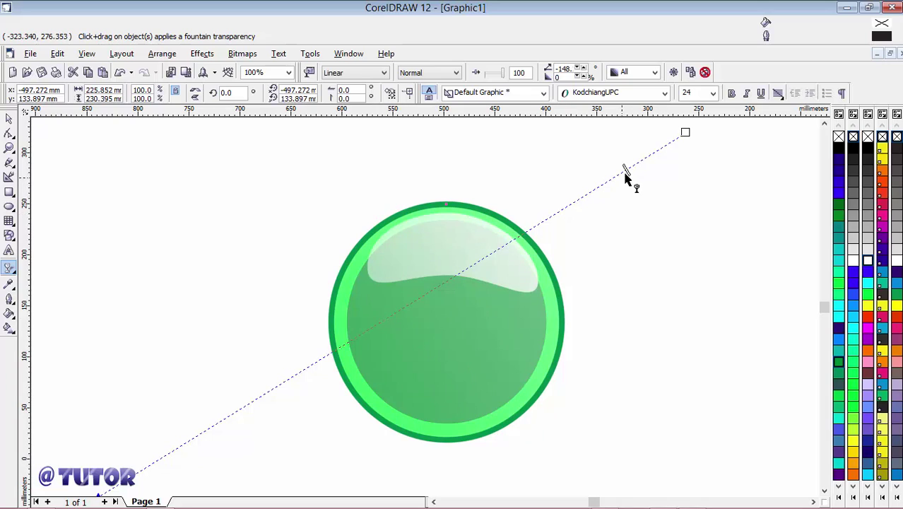
{"action": "left_click_drag", "start_coordinate": [626, 171], "coordinate": [716, 129]}
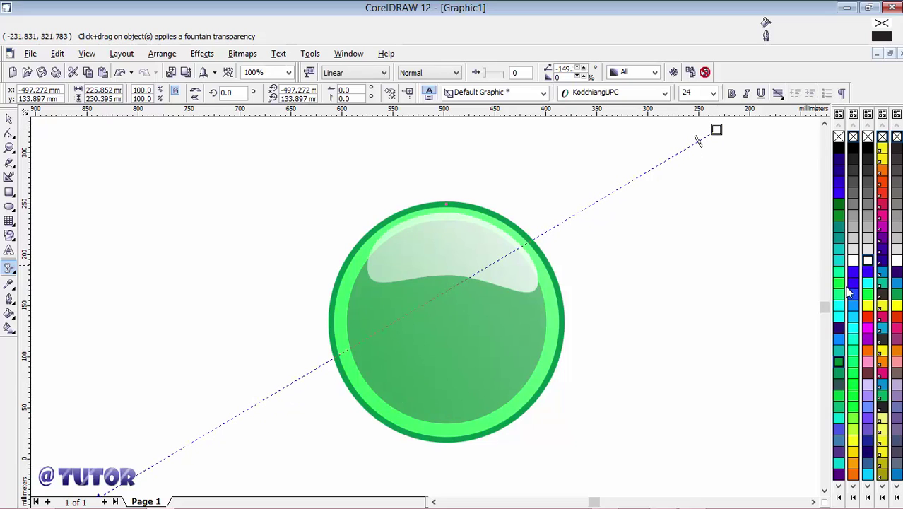
{"action": "left_click", "coordinate": [868, 299]}
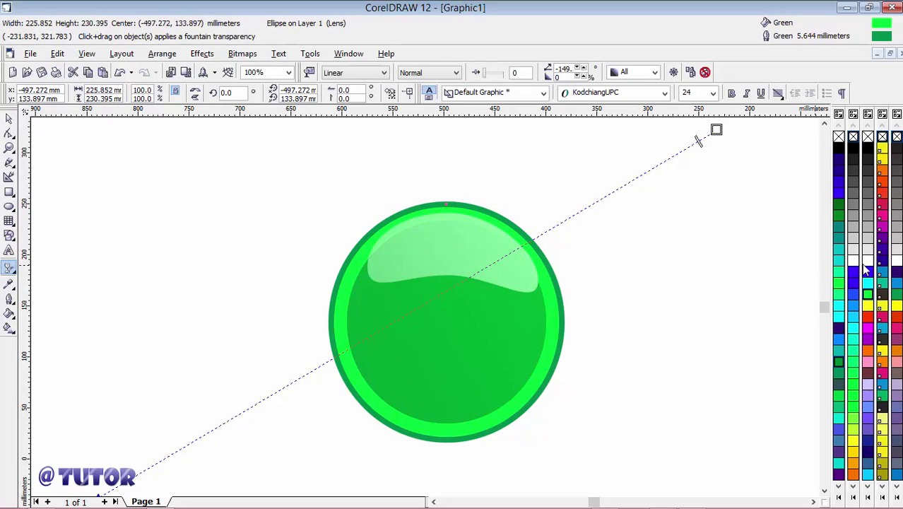
{"action": "left_click", "coordinate": [866, 260]}
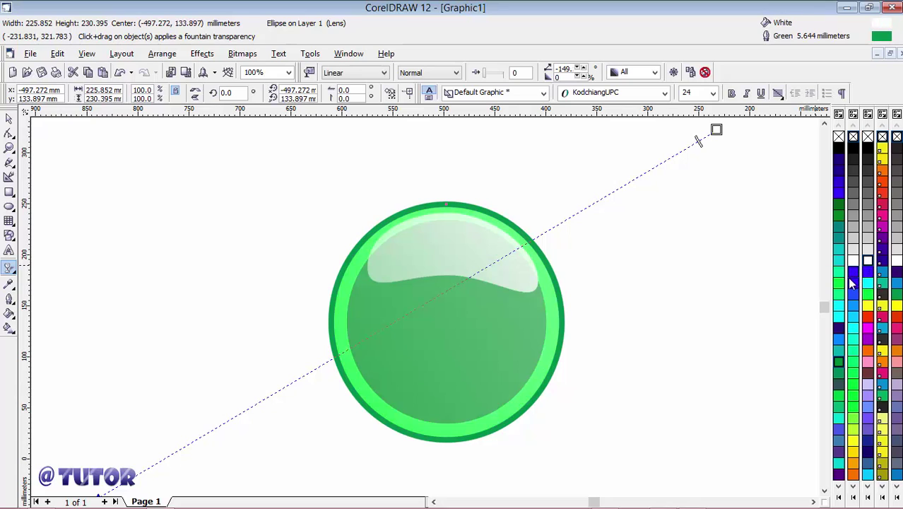
Duplicate the transparent white circle in place and fill the copy with light green RGB 100%G 60%R
{"action": "left_click", "coordinate": [9, 118]}
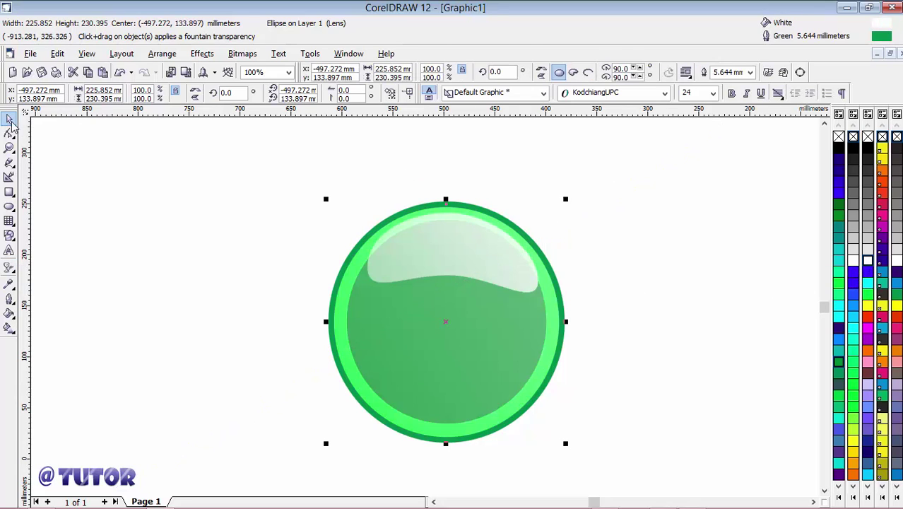
{"action": "left_click", "coordinate": [88, 74]}
{"action": "left_click", "coordinate": [103, 74]}
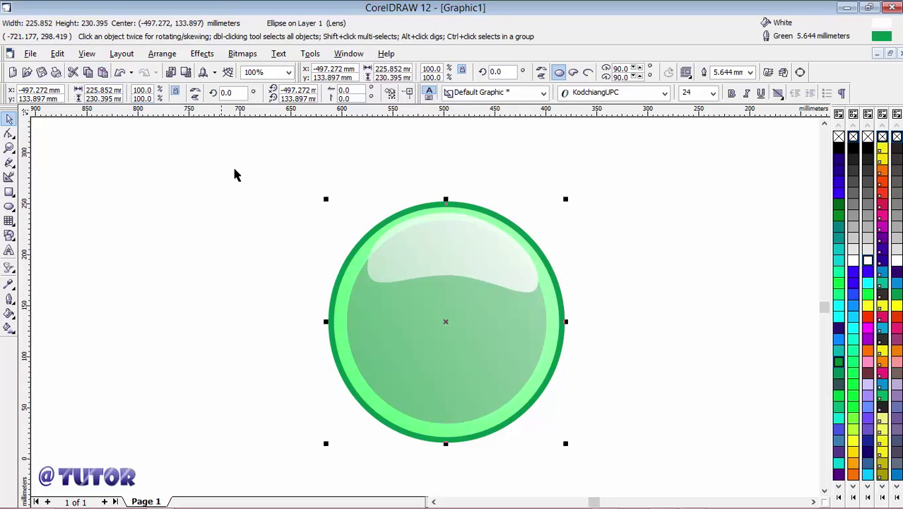
{"action": "left_click", "coordinate": [857, 421]}
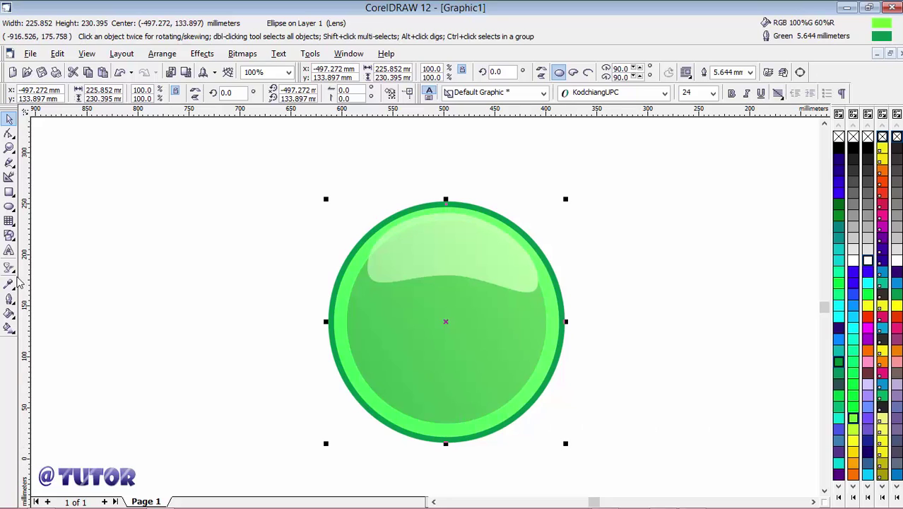
Reverse the light green circle's linear transparency to run from just outside its lower left to its upper right edge
{"action": "left_click", "coordinate": [9, 267]}
{"action": "left_click_drag", "start_coordinate": [461, 316], "coordinate": [284, 430]}
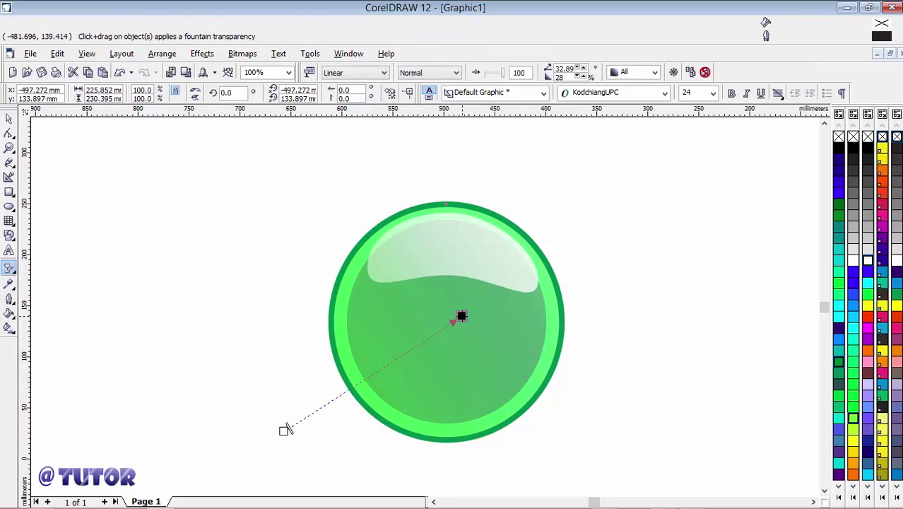
{"action": "left_click_drag", "start_coordinate": [461, 316], "coordinate": [565, 227]}
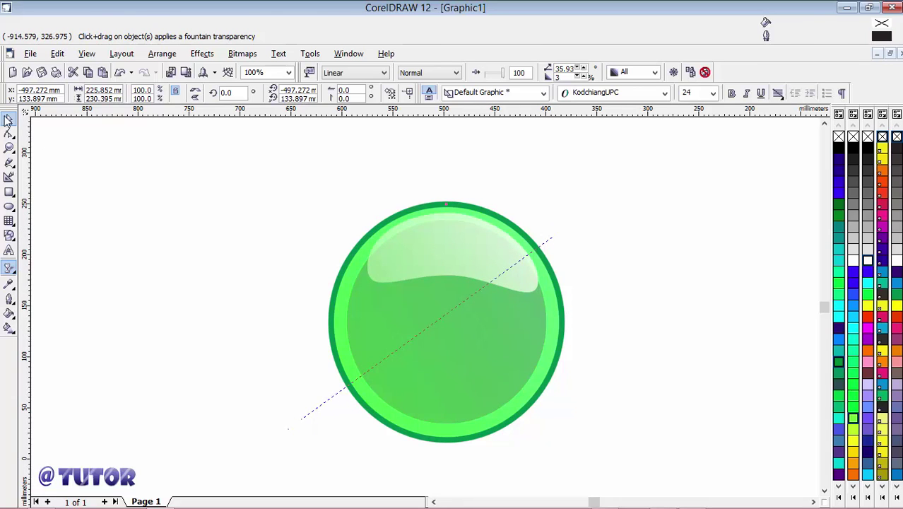
{"action": "left_click", "coordinate": [9, 118]}
Draw a straight Freehand line about 189 mm long above the button, rising to the right at about 24.5 degrees
{"action": "scroll", "coordinate": [513, 228], "scroll_direction": "down", "scroll_amount": 1}
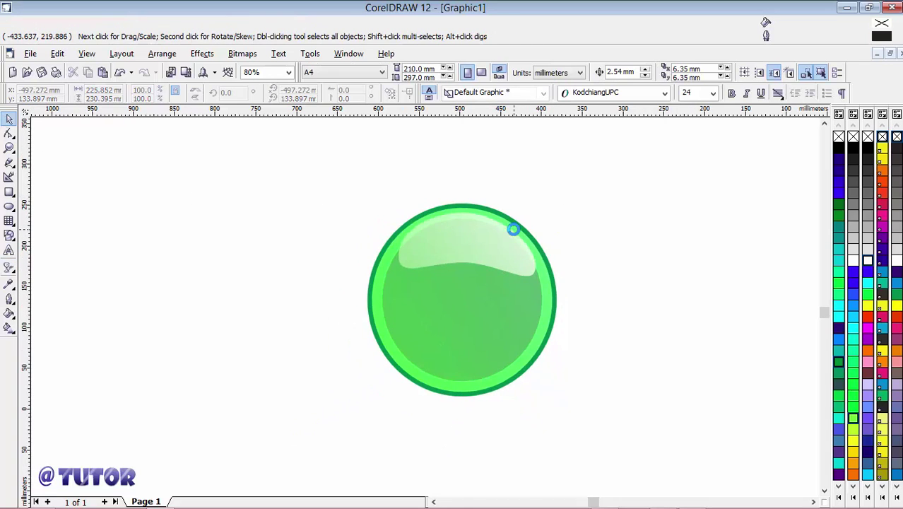
{"action": "left_click", "coordinate": [824, 125]}
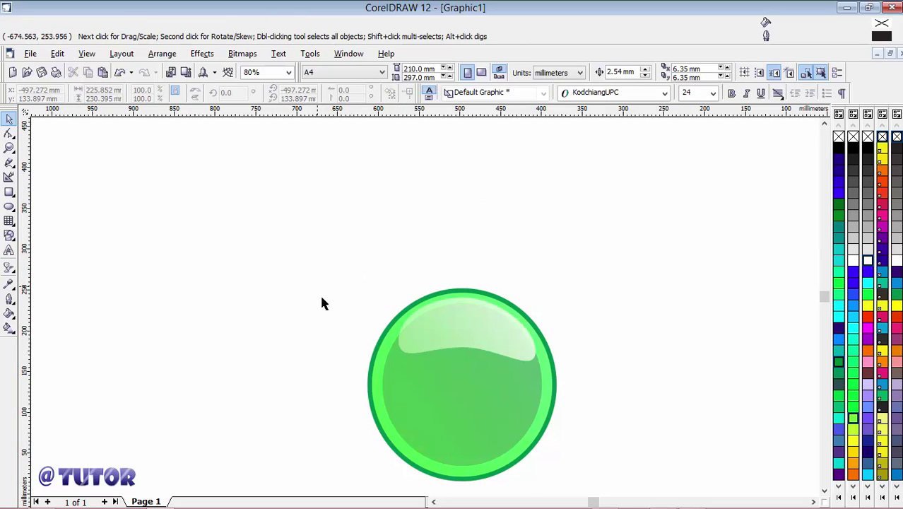
{"action": "left_click", "coordinate": [459, 317]}
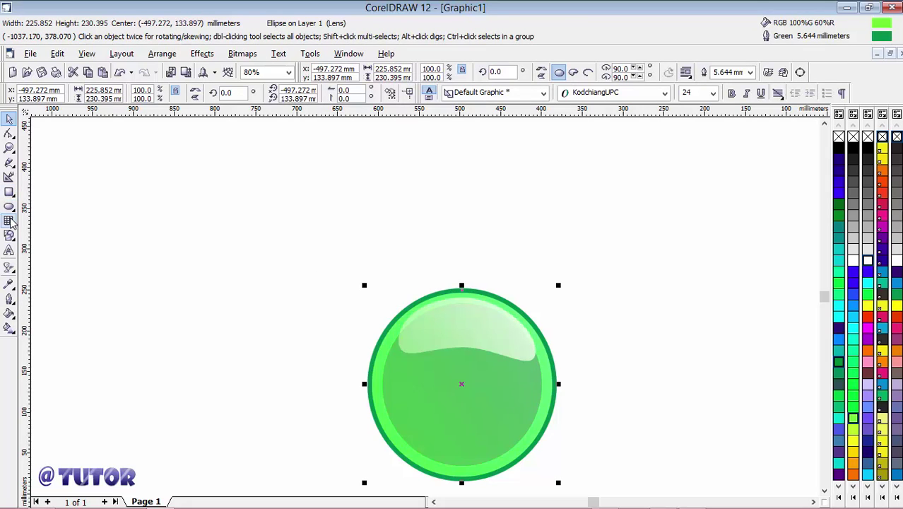
{"action": "left_click", "coordinate": [10, 162]}
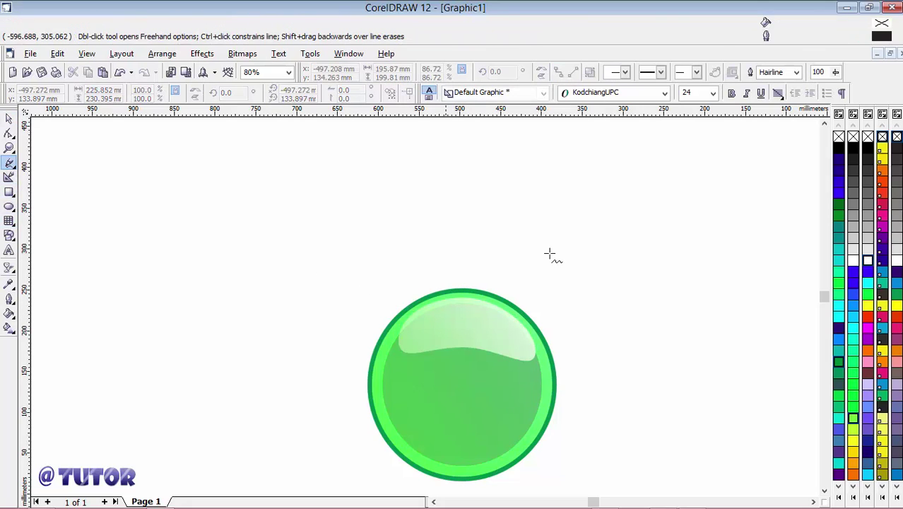
{"action": "left_click", "coordinate": [500, 258]}
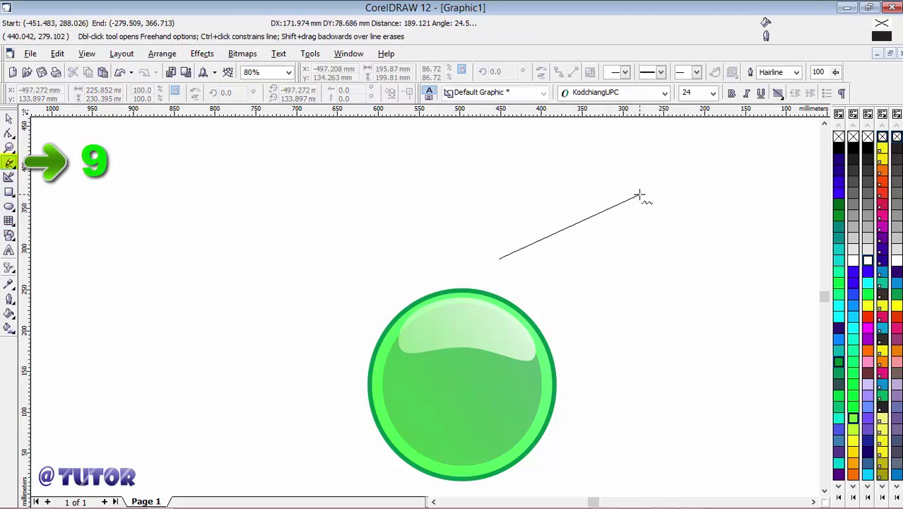
{"action": "left_click", "coordinate": [639, 194]}
Convert the straight line to a curve and bend it upward from its lower-left node
{"action": "left_click", "coordinate": [9, 134]}
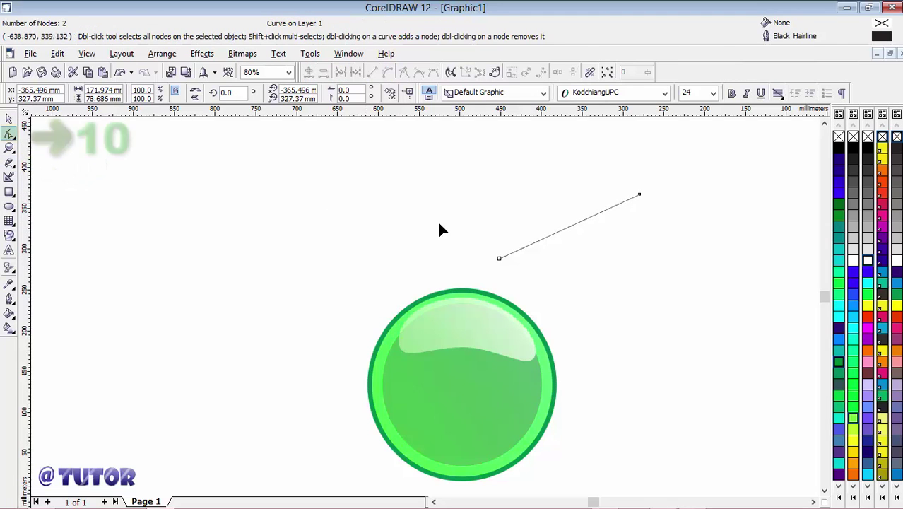
{"action": "left_click", "coordinate": [561, 230]}
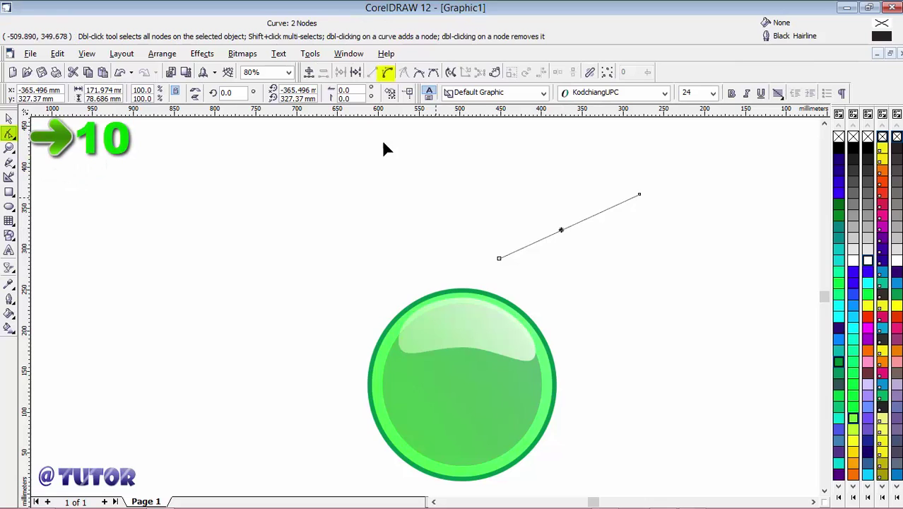
{"action": "left_click", "coordinate": [385, 75]}
{"action": "left_click_drag", "start_coordinate": [547, 240], "coordinate": [489, 185]}
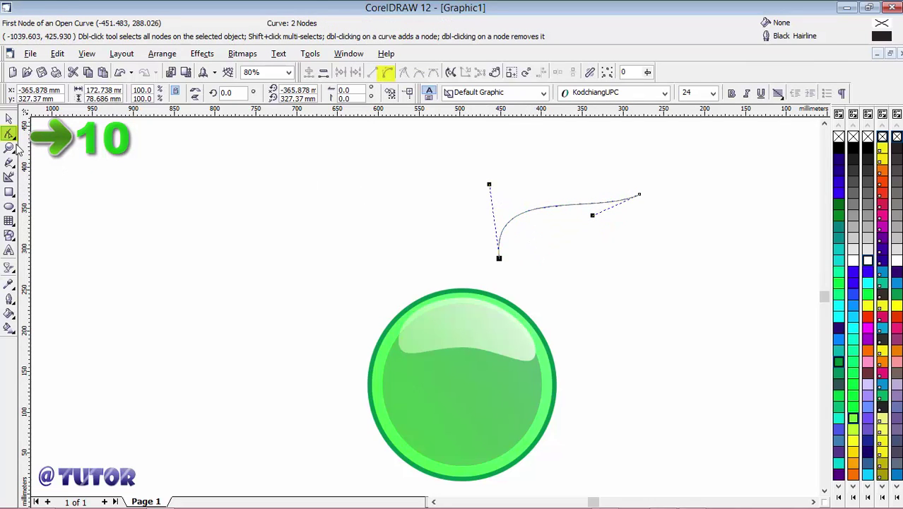
Close the curve with a straight Freehand line from its lower-left node to its upper-right node
{"action": "key", "text": "F5"}
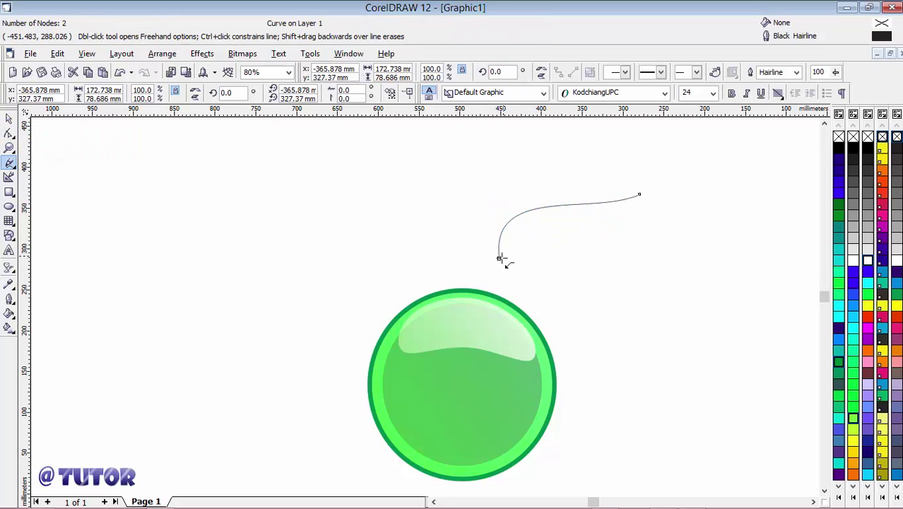
{"action": "left_click", "coordinate": [499, 258]}
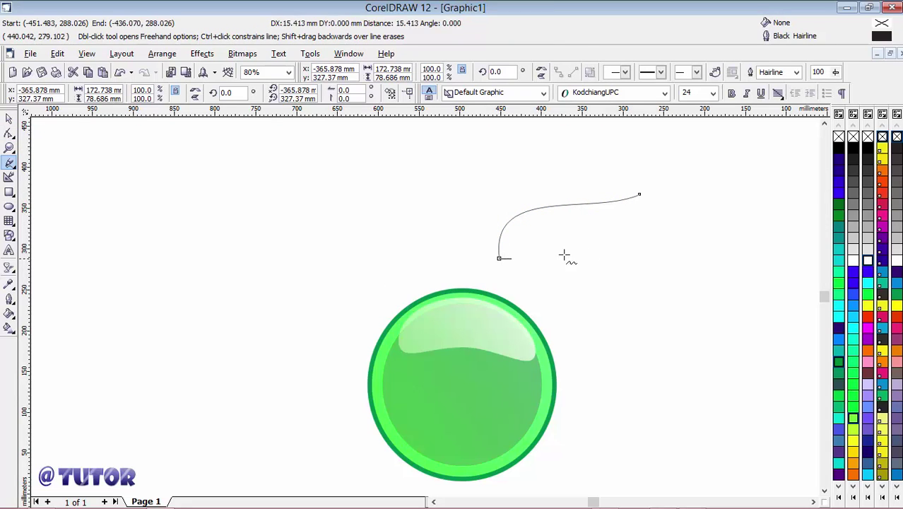
{"action": "left_click", "coordinate": [640, 200]}
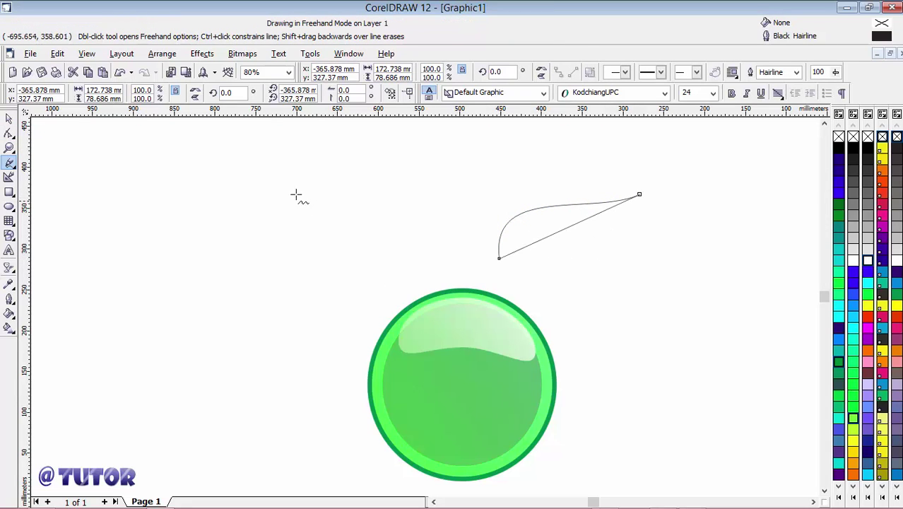
Convert the straight closing line to a curve and bulge it downward to form a leaf shape
{"action": "left_click", "coordinate": [9, 133]}
{"action": "left_click", "coordinate": [569, 226]}
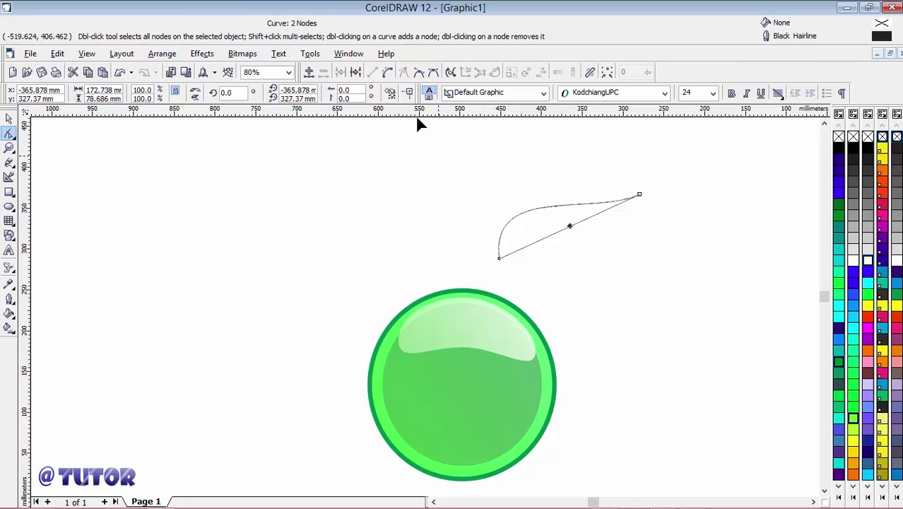
{"action": "left_click", "coordinate": [388, 71]}
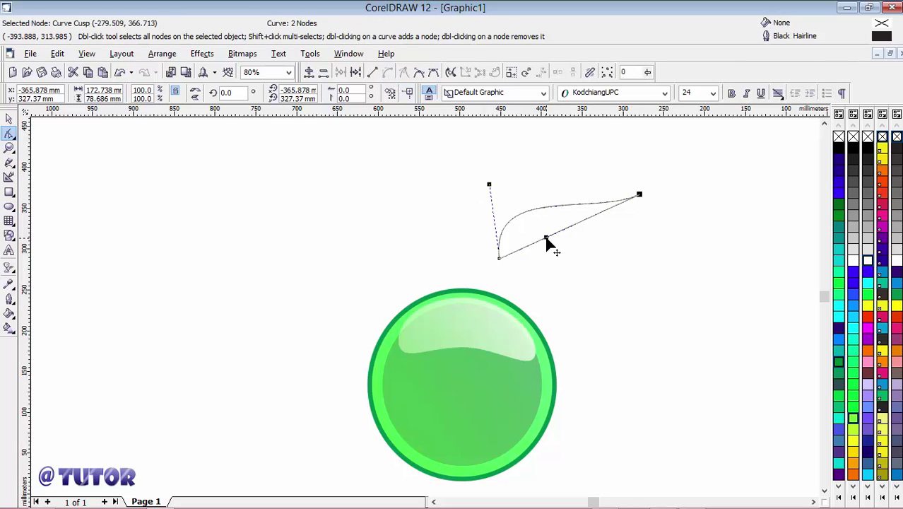
{"action": "left_click_drag", "start_coordinate": [547, 244], "coordinate": [563, 329]}
Pull the leaf's pointed tip node slightly inward, and move the whole leaf a little up and to the left
{"action": "left_click", "coordinate": [637, 195]}
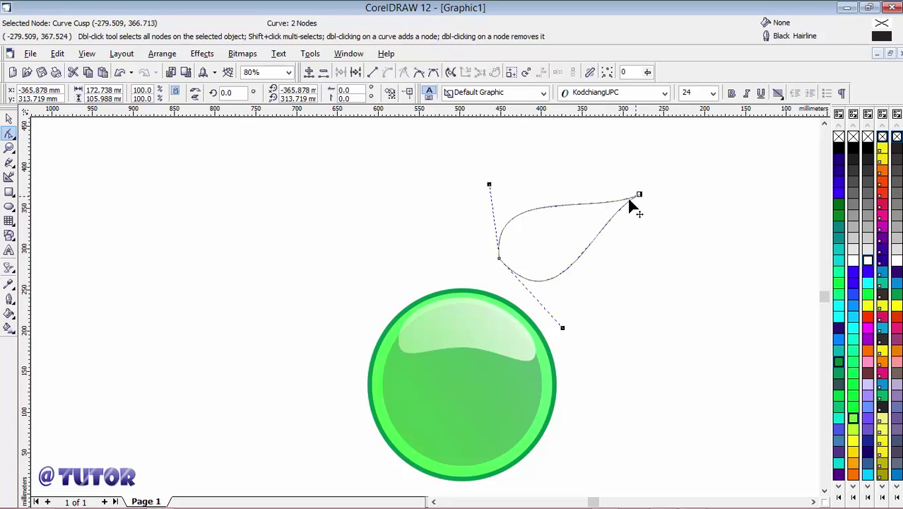
{"action": "left_click_drag", "start_coordinate": [630, 201], "coordinate": [620, 205]}
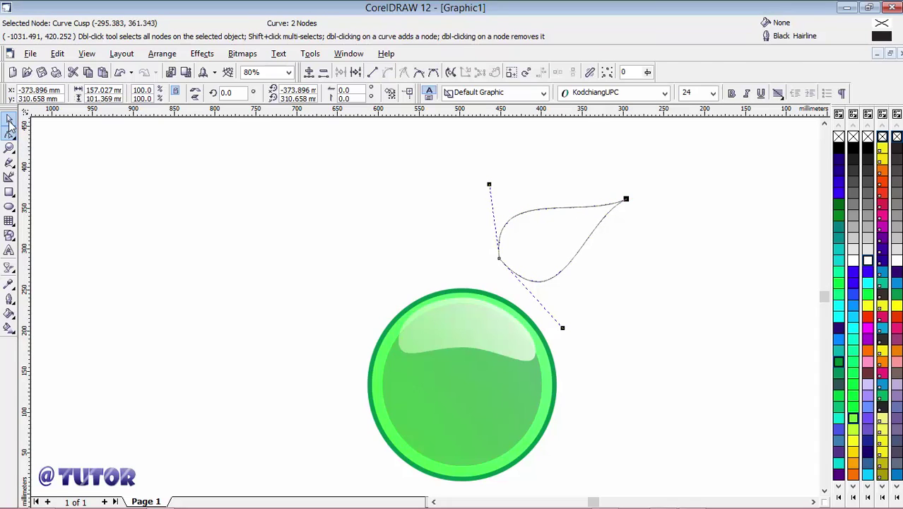
{"action": "left_click", "coordinate": [9, 123]}
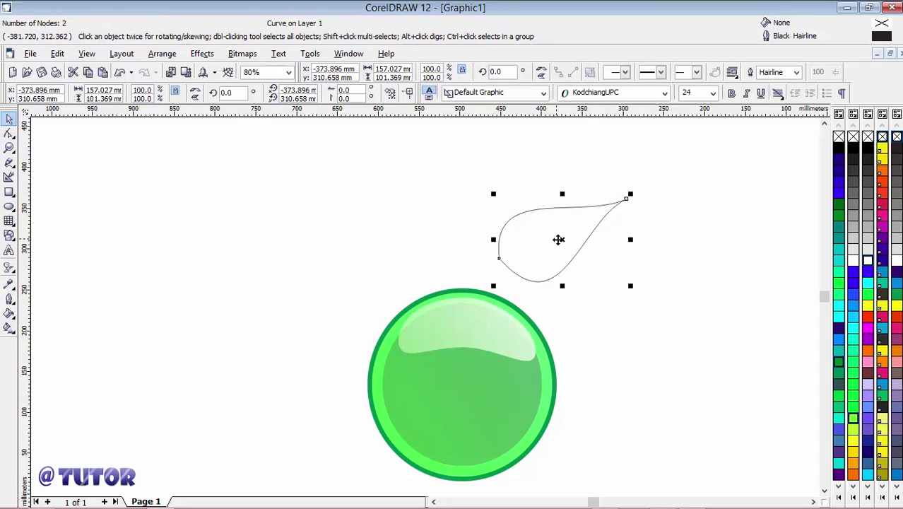
{"action": "mouse_move", "coordinate": [559, 240]}
{"action": "left_mouse_down"}
{"action": "mouse_move", "coordinate": [584, 275]}
{"action": "mouse_move", "coordinate": [556, 231]}
{"action": "left_mouse_up"}
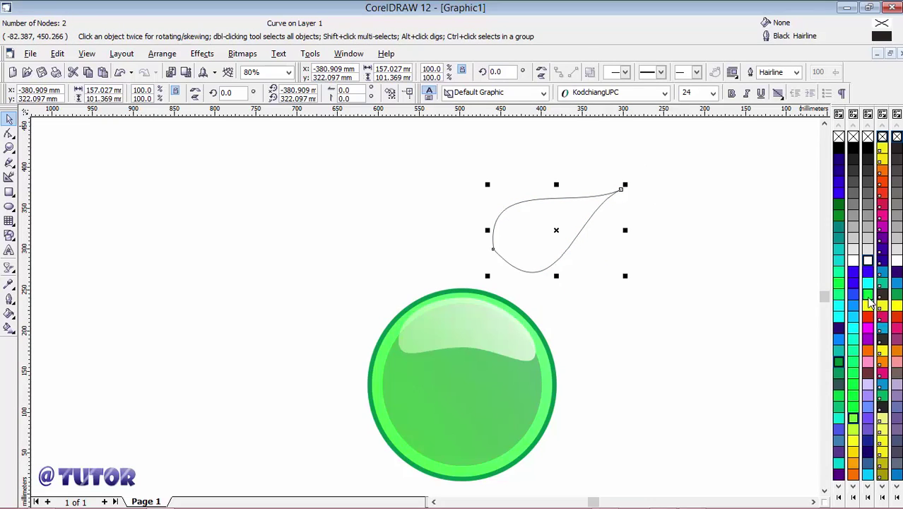
Fill the leaf with bright green (RGB 100%G 40%R) and set its outline colour to Green
{"action": "left_click", "coordinate": [853, 407]}
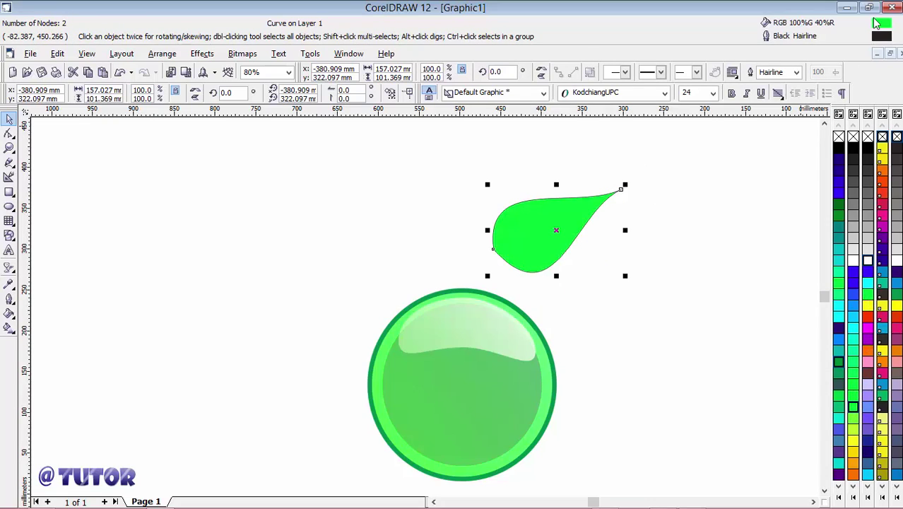
{"action": "double_click", "coordinate": [881, 37]}
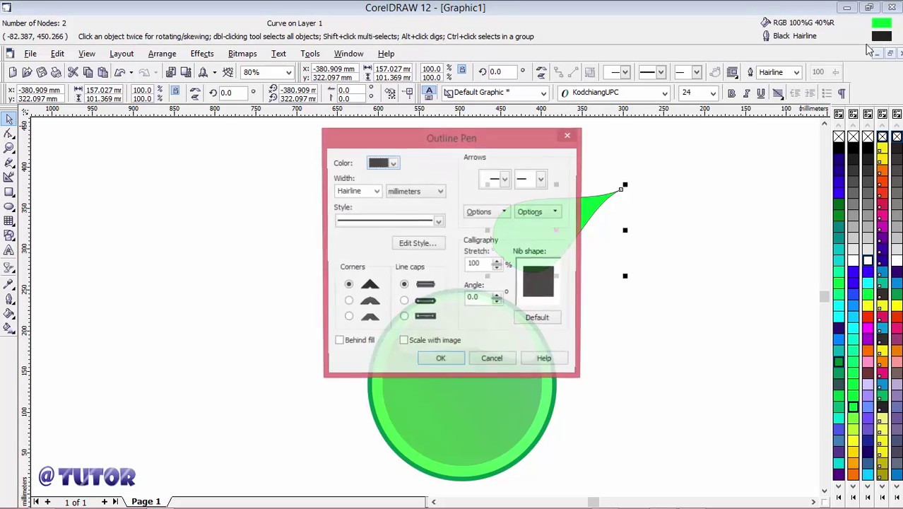
{"action": "left_click", "coordinate": [390, 164]}
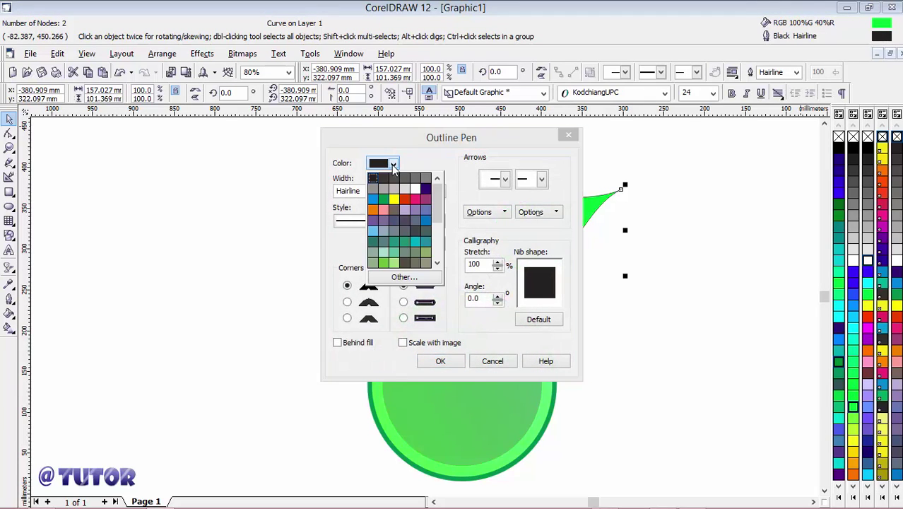
{"action": "left_click", "coordinate": [385, 201]}
{"action": "left_click", "coordinate": [440, 361]}
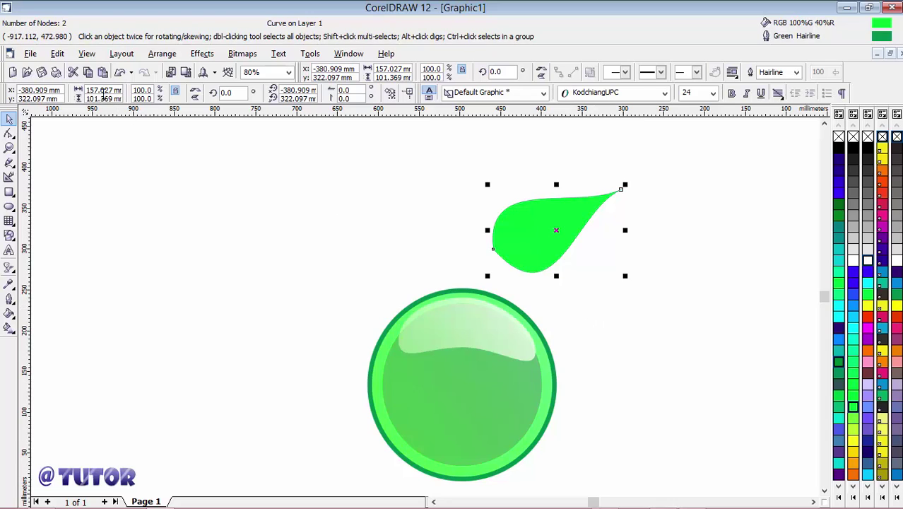
Duplicate the leaf in place and fill the copy with yellow
{"action": "left_click", "coordinate": [103, 73]}
{"action": "left_click", "coordinate": [867, 305]}
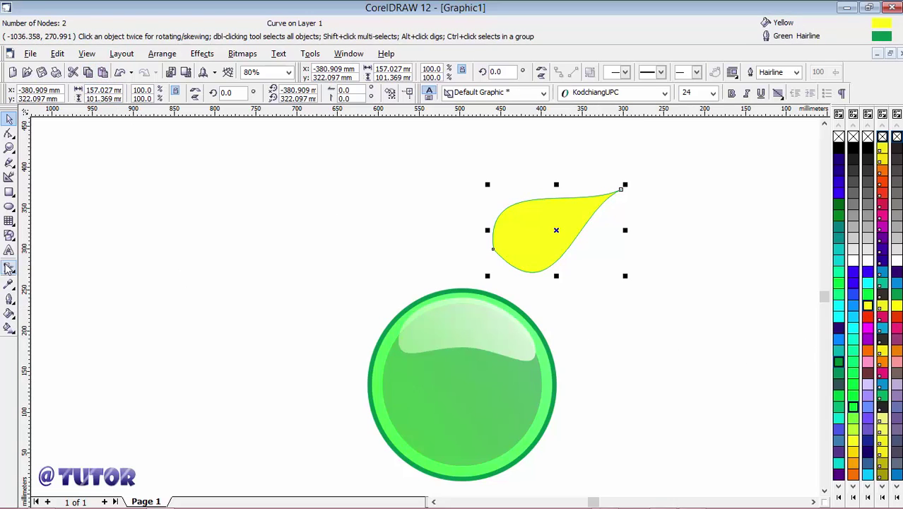
Apply a linear transparency to the yellow leaf copy, fading diagonally from its lower-right side to its upper-left side
{"action": "left_click", "coordinate": [9, 267]}
{"action": "left_click_drag", "start_coordinate": [577, 316], "coordinate": [528, 159]}
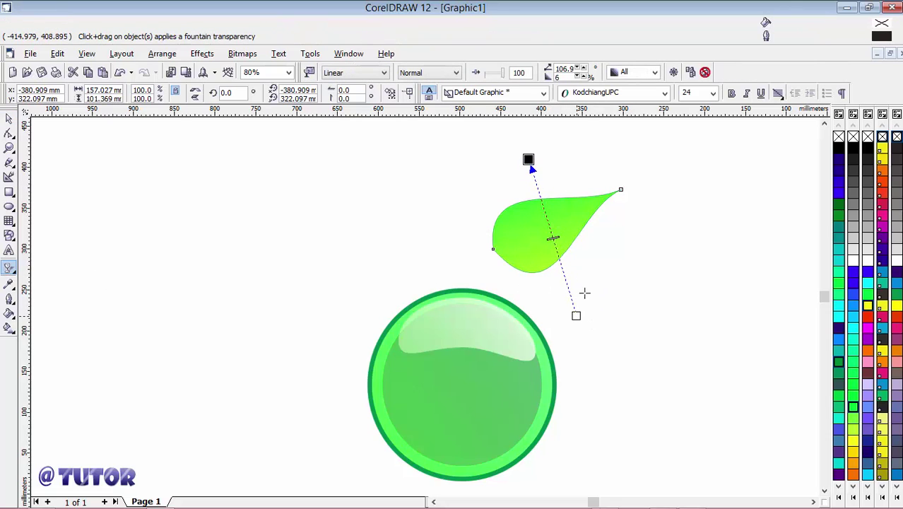
{"action": "left_click_drag", "start_coordinate": [576, 315], "coordinate": [612, 276]}
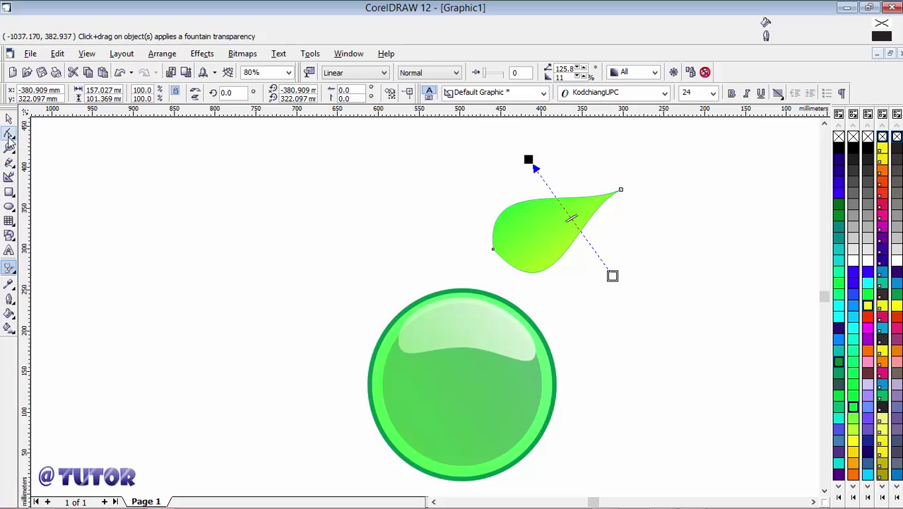
Draw a straight Freehand line about 39 mm wide and 13 mm high from the leaf's lower-left node into the leaf
{"action": "left_click", "coordinate": [8, 161]}
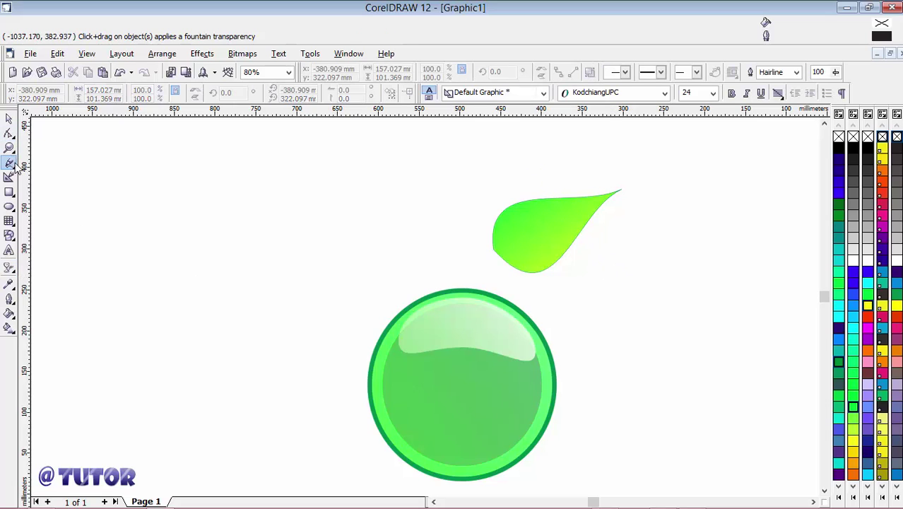
{"action": "left_click", "coordinate": [492, 248]}
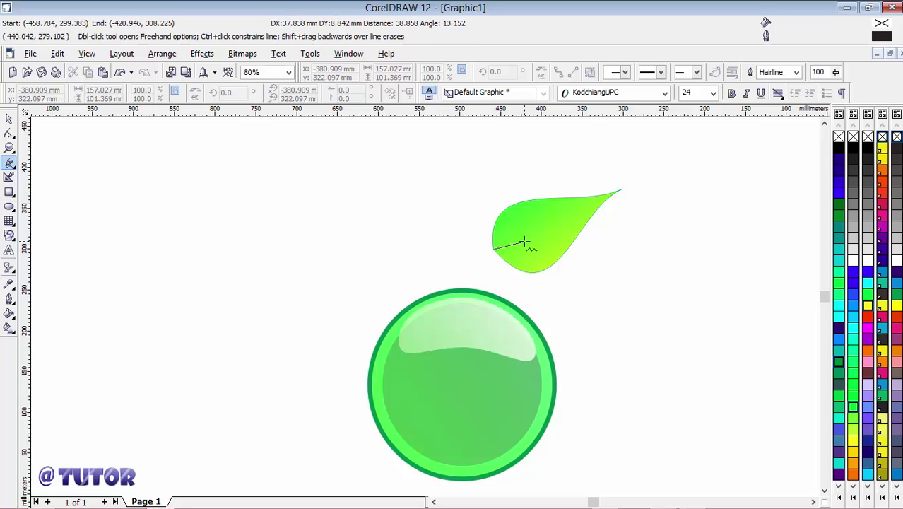
{"action": "left_click", "coordinate": [526, 239]}
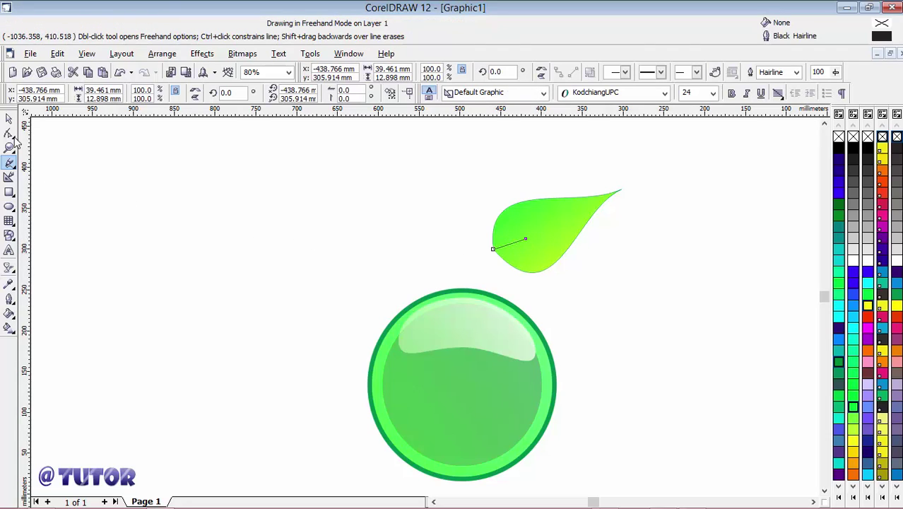
Convert the short vein line inside the leaf to a curve and bend it into a gentle wave
{"action": "left_click", "coordinate": [9, 134]}
{"action": "left_click", "coordinate": [510, 243]}
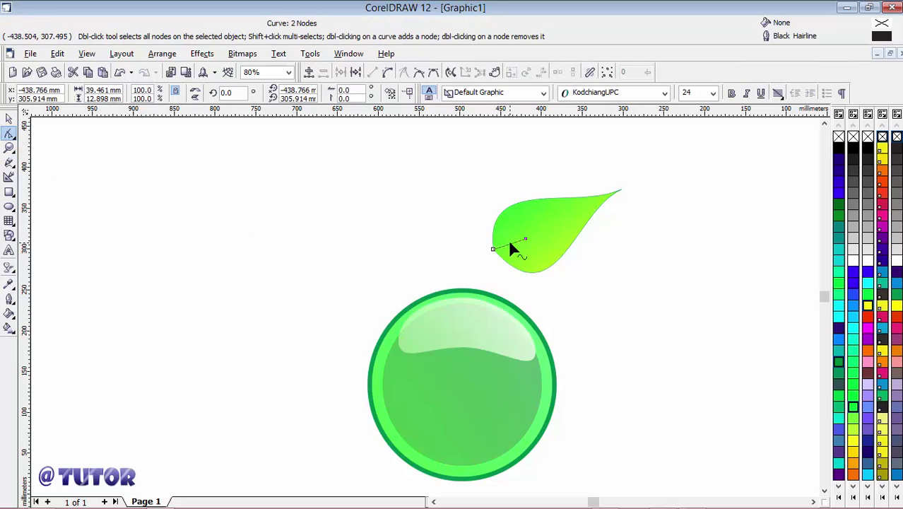
{"action": "left_click", "coordinate": [509, 243]}
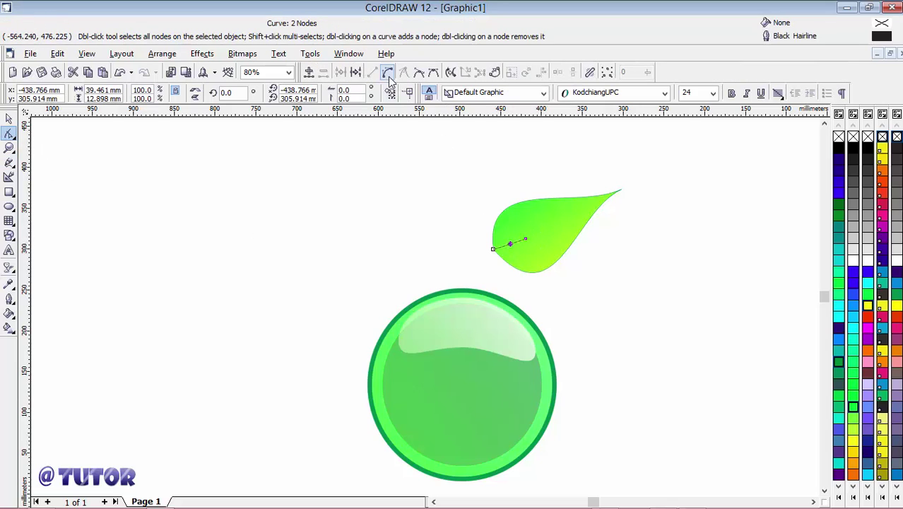
{"action": "left_click", "coordinate": [455, 245]}
{"action": "scroll", "coordinate": [510, 241], "scroll_direction": "up", "scroll_amount": 1}
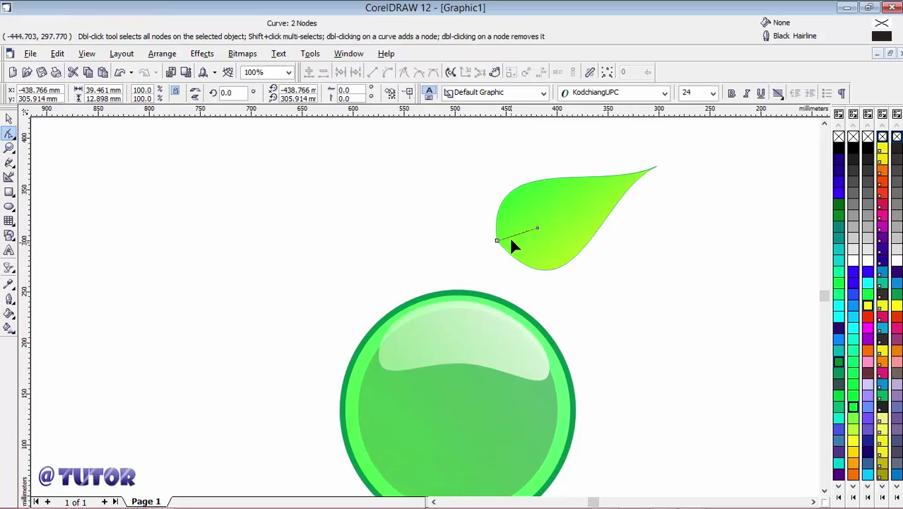
{"action": "left_click_drag", "start_coordinate": [516, 234], "coordinate": [510, 233]}
{"action": "left_click", "coordinate": [538, 227]}
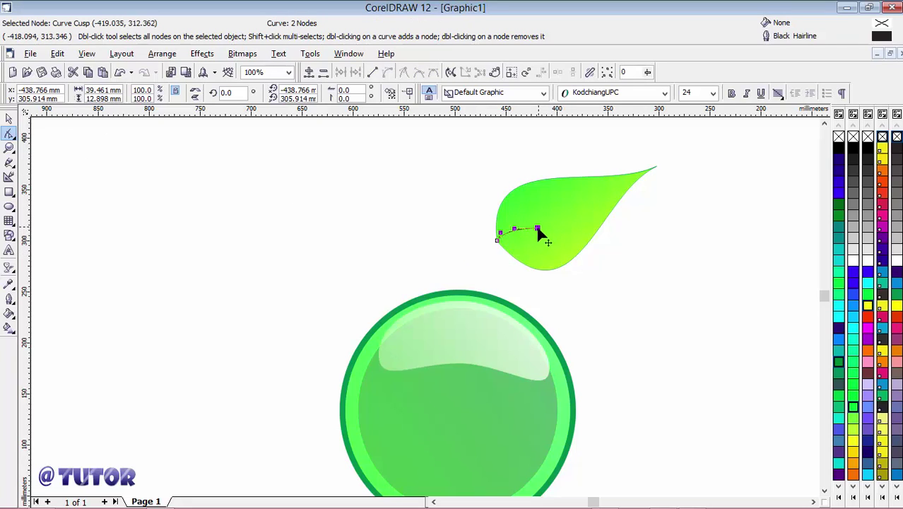
{"action": "left_click_drag", "start_coordinate": [515, 230], "coordinate": [516, 233]}
Set the leaf vein's outline width to 2.822 mm and its outline colour to white
{"action": "left_click", "coordinate": [9, 118]}
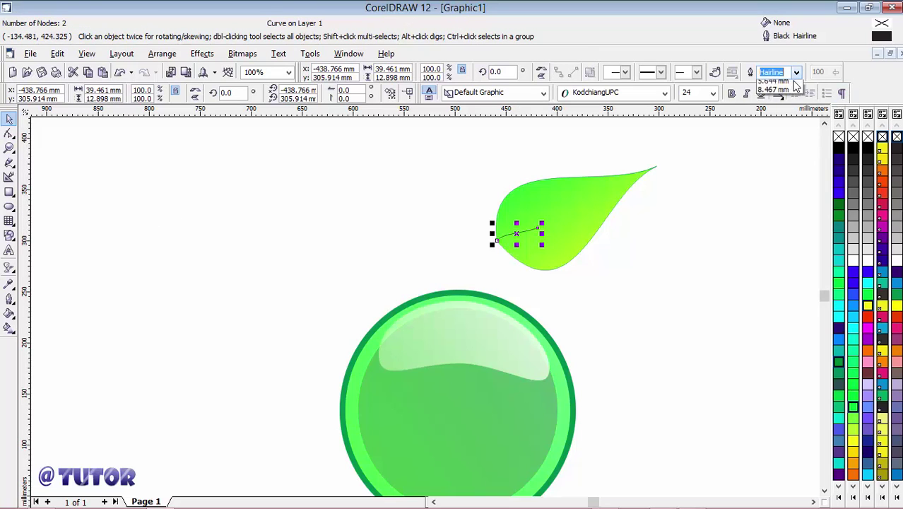
{"action": "left_click", "coordinate": [797, 72]}
{"action": "left_click", "coordinate": [776, 137]}
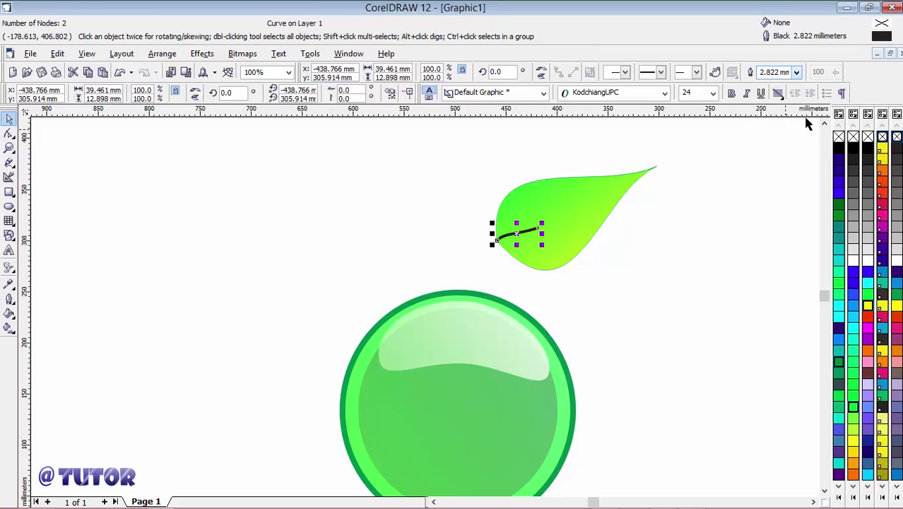
{"action": "double_click", "coordinate": [882, 38]}
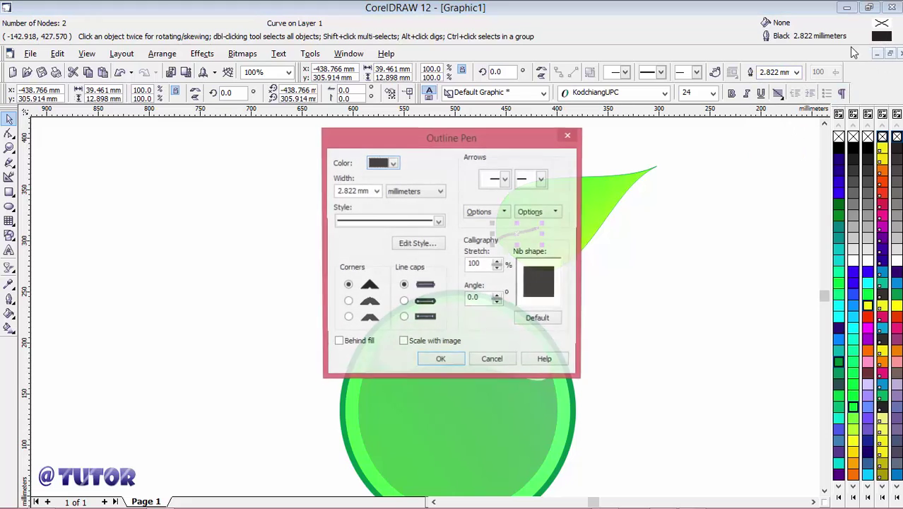
{"action": "left_click", "coordinate": [393, 164]}
{"action": "left_click", "coordinate": [414, 187]}
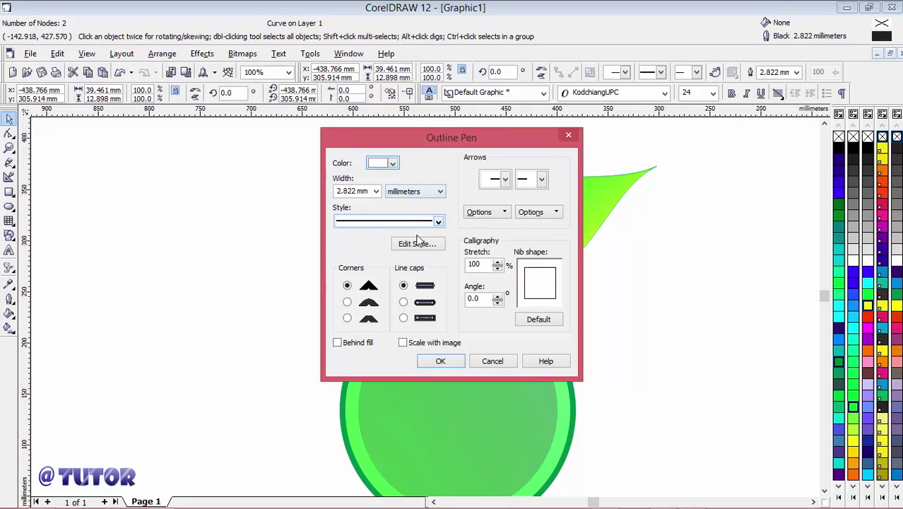
{"action": "left_click", "coordinate": [441, 361]}
{"action": "left_click", "coordinate": [424, 214]}
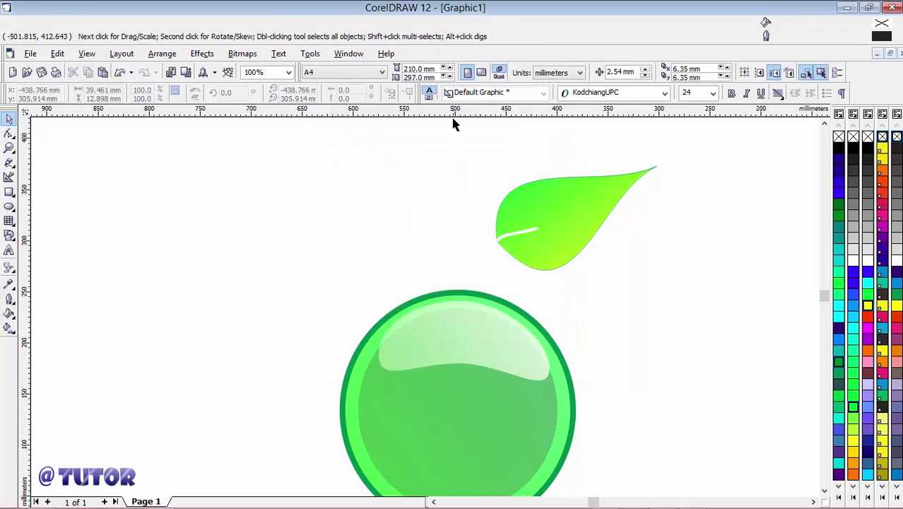
Group the green leaf, its yellow copy and the white vein
{"action": "left_click_drag", "start_coordinate": [454, 124], "coordinate": [703, 288]}
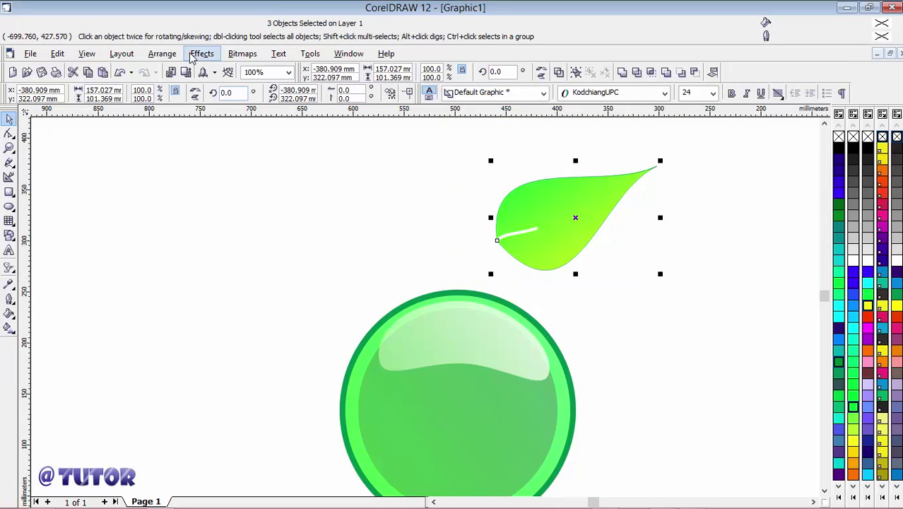
{"action": "left_click", "coordinate": [170, 54]}
{"action": "left_click", "coordinate": [198, 129]}
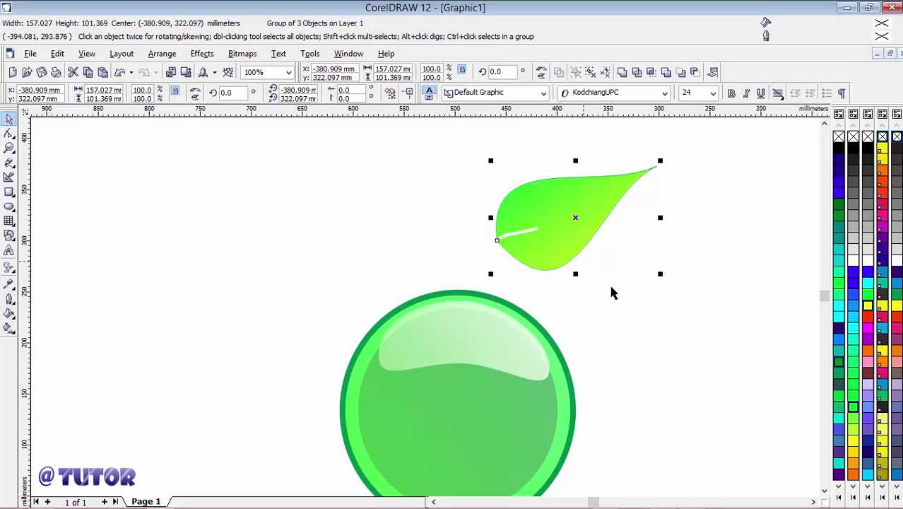
{"action": "left_click", "coordinate": [627, 289]}
Enlarge the leaf group proportionally to about 182 mm wide and 117 mm high, extending it toward the upper right
{"action": "scroll", "coordinate": [583, 260], "scroll_direction": "down", "scroll_amount": 3}
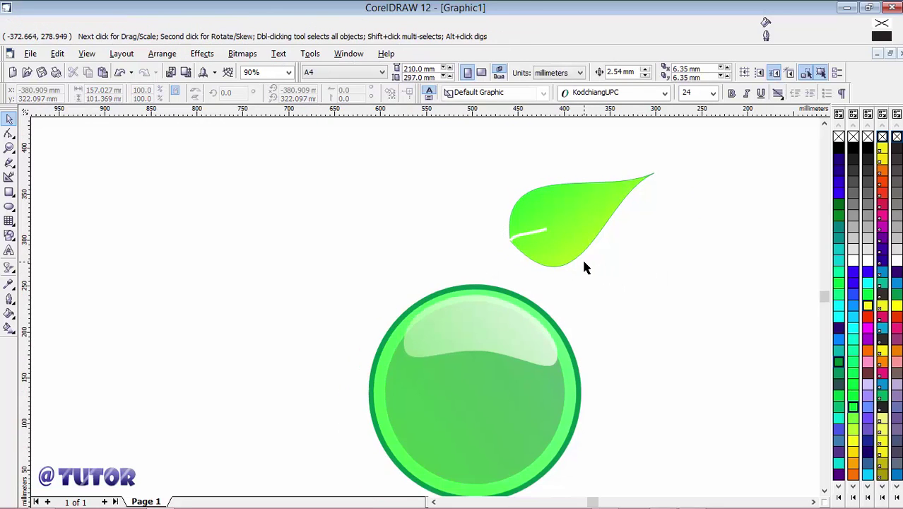
{"action": "left_click", "coordinate": [612, 200]}
{"action": "left_click_drag", "start_coordinate": [640, 186], "coordinate": [658, 174]}
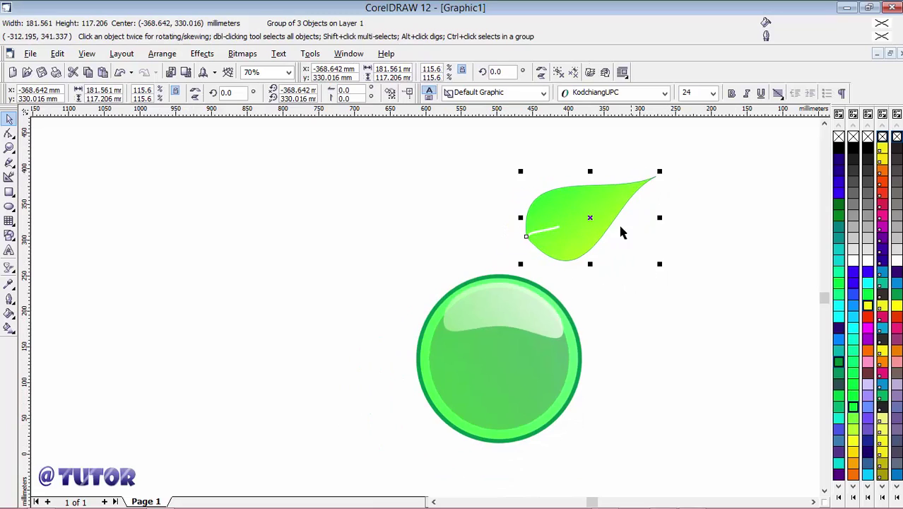
{"action": "left_click", "coordinate": [599, 292]}
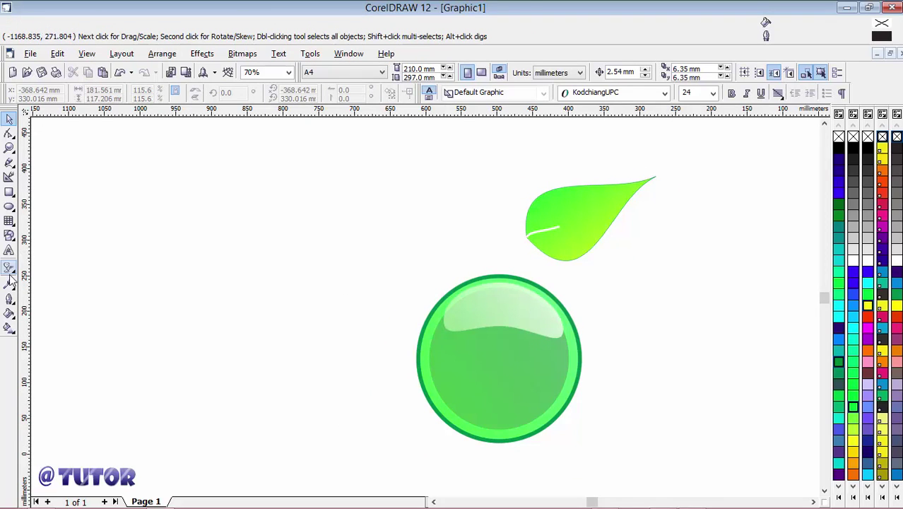
Draw a closed, narrow triangular stem with Freehand lines above the button, about 97 mm wide and 210 mm high, with its base on the button's top
{"action": "left_click", "coordinate": [9, 163]}
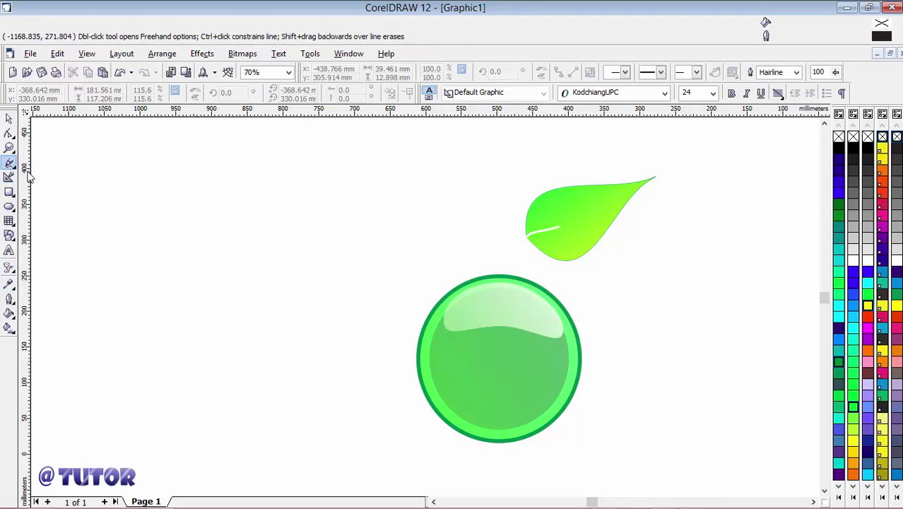
{"action": "left_click", "coordinate": [472, 277]}
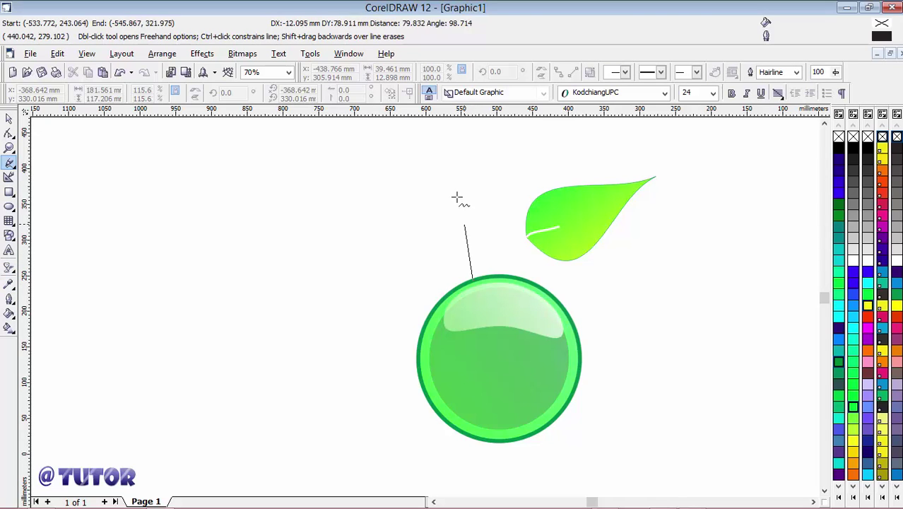
{"action": "double_click", "coordinate": [430, 132]}
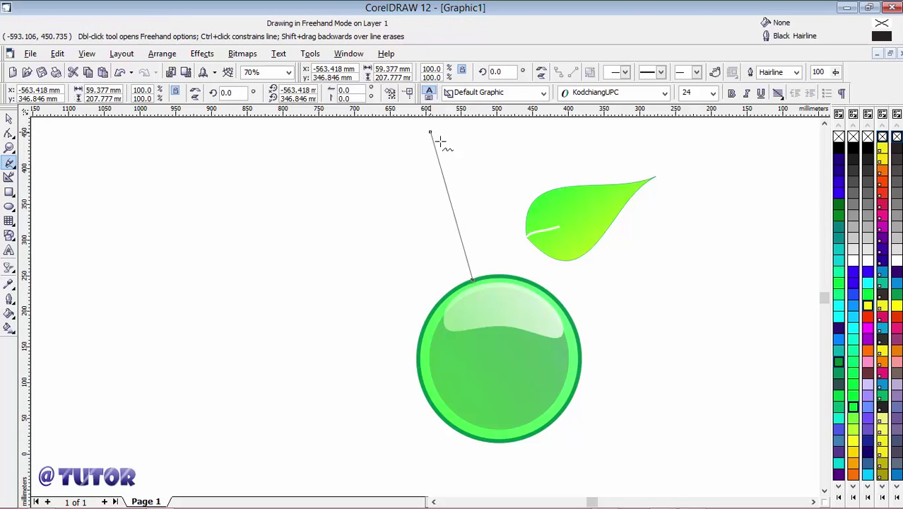
{"action": "left_click", "coordinate": [501, 282]}
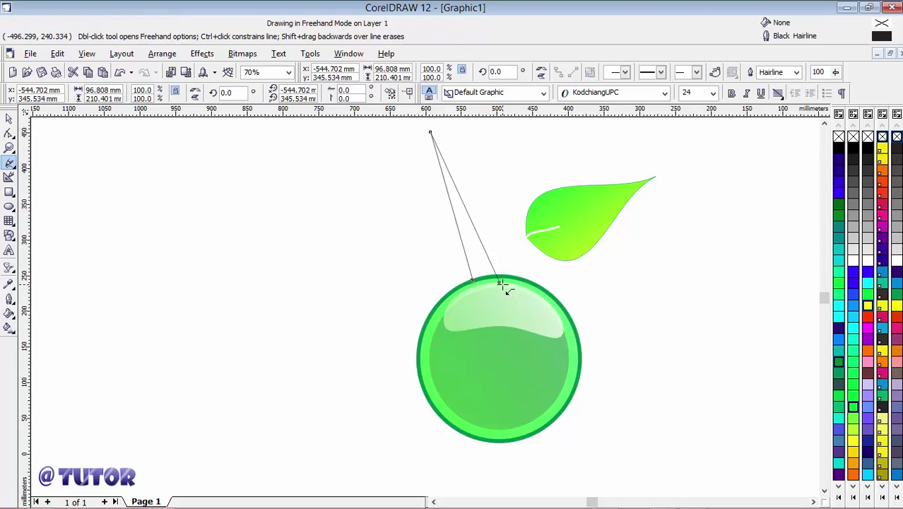
{"action": "left_click", "coordinate": [501, 283]}
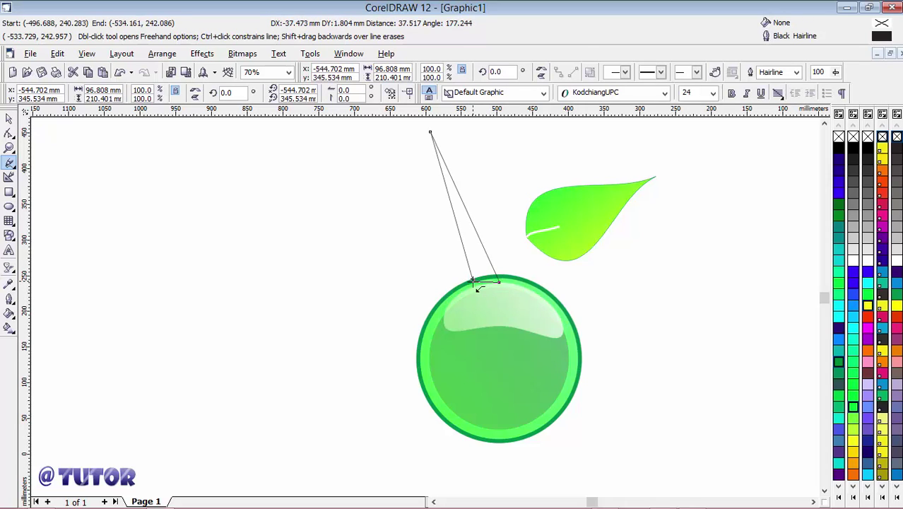
{"action": "left_click", "coordinate": [472, 280]}
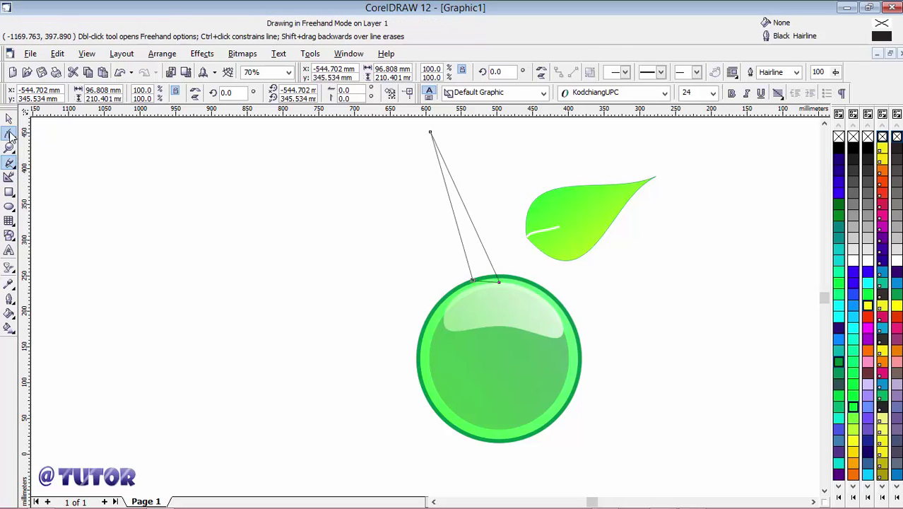
Convert the stem's right side to a curve and bow it outward to the right
{"action": "left_click", "coordinate": [8, 132]}
{"action": "left_click", "coordinate": [465, 204]}
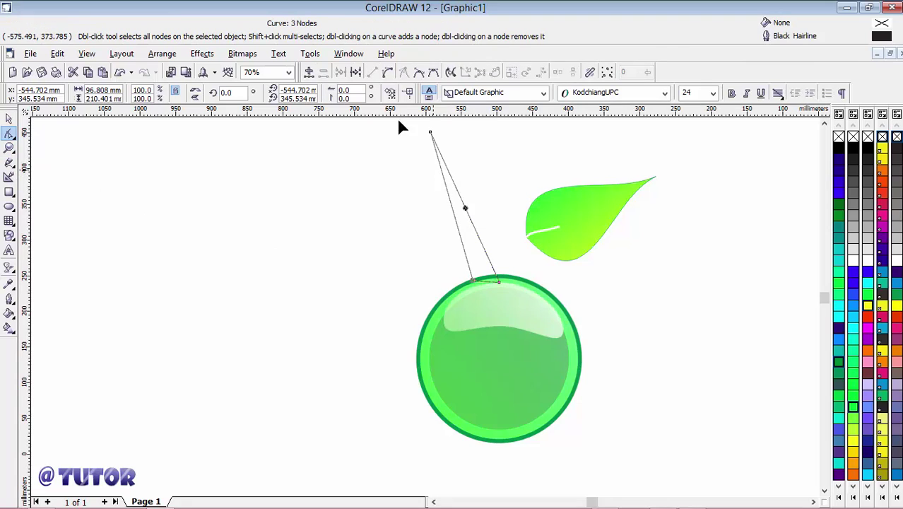
{"action": "left_click", "coordinate": [387, 72]}
{"action": "mouse_move", "coordinate": [466, 212]}
{"action": "left_mouse_down"}
{"action": "mouse_move", "coordinate": [492, 202]}
{"action": "mouse_move", "coordinate": [465, 219]}
{"action": "left_mouse_up"}
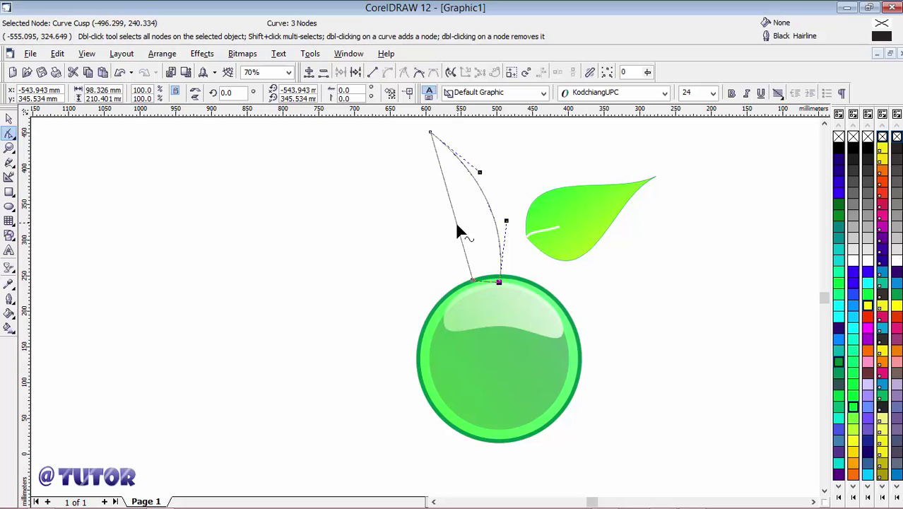
Convert the stem's left side to a curve bowed to the right, and move its lower-left node slightly down into the button
{"action": "left_click", "coordinate": [457, 226]}
{"action": "left_click", "coordinate": [389, 75]}
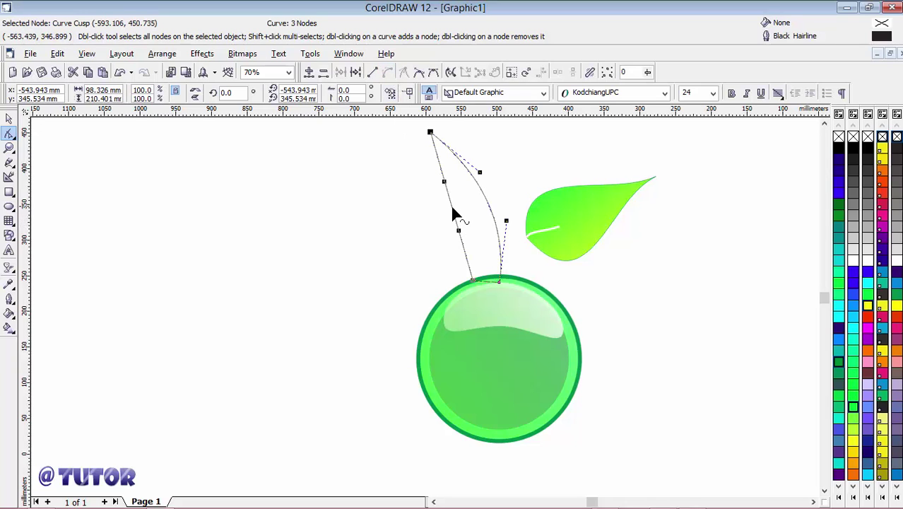
{"action": "left_click_drag", "start_coordinate": [455, 217], "coordinate": [472, 209]}
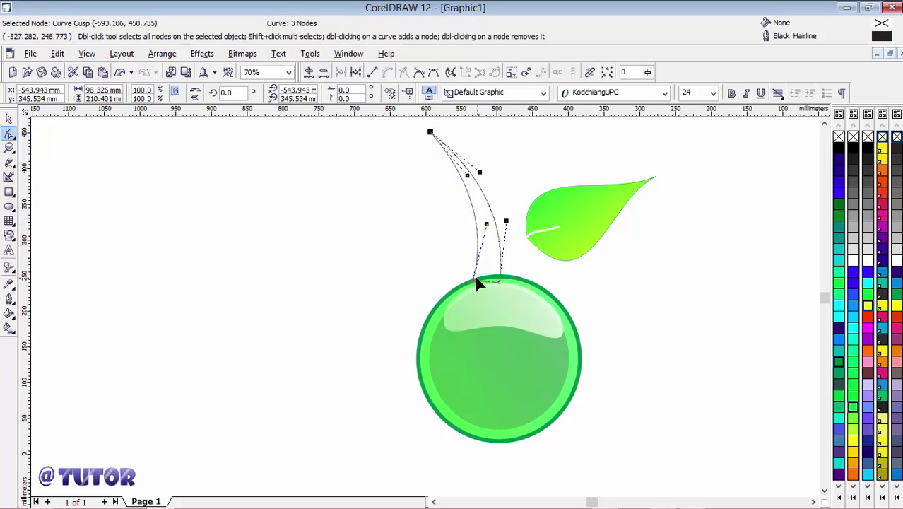
{"action": "left_click", "coordinate": [476, 289]}
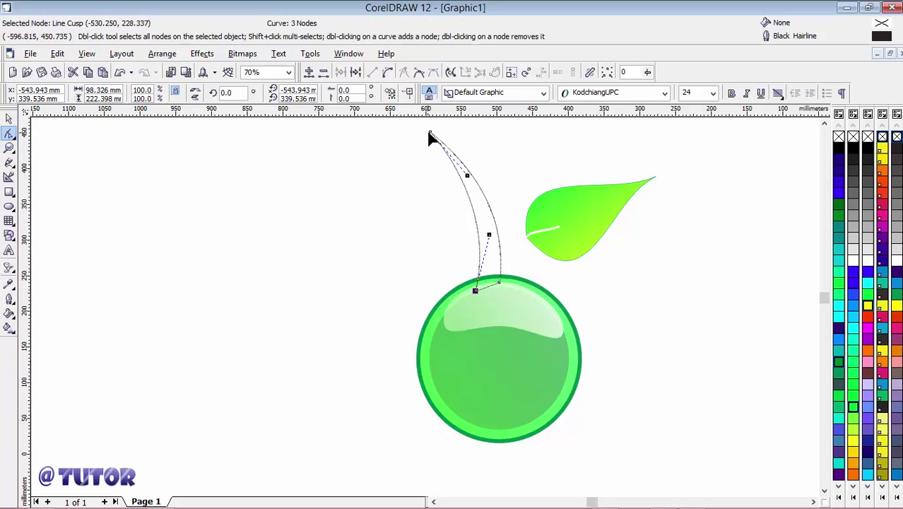
Extend the stem's tip node slightly up and left, making the stem about 103 mm wide and 236 mm high, and fill it Dark Brown
{"action": "left_click_drag", "start_coordinate": [430, 133], "coordinate": [427, 122]}
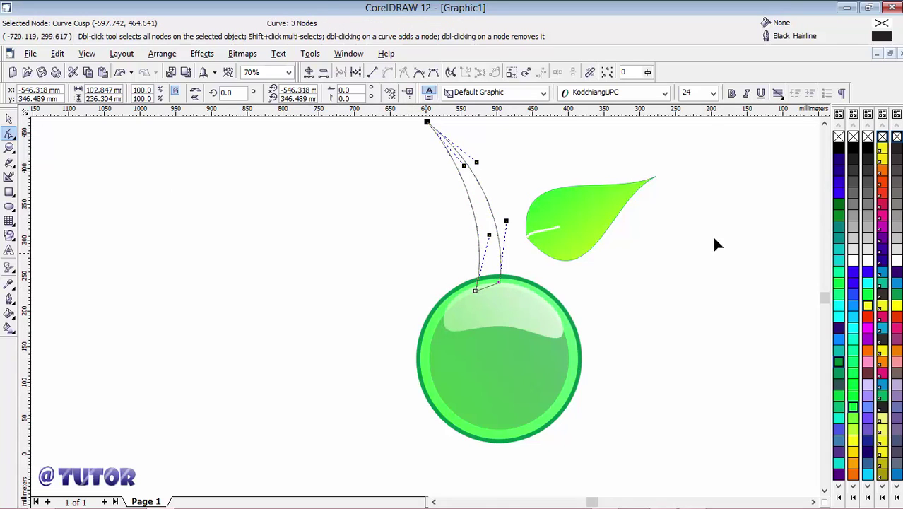
{"action": "left_click", "coordinate": [824, 124]}
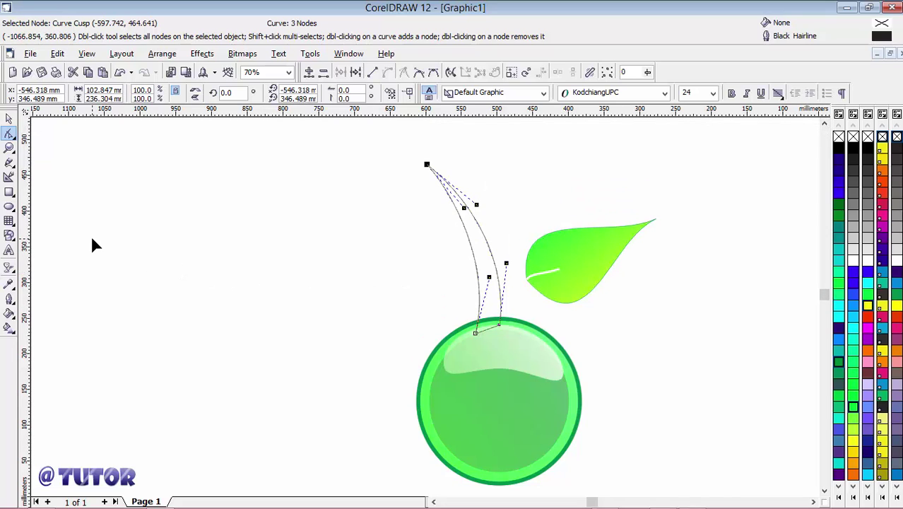
{"action": "left_click", "coordinate": [867, 373]}
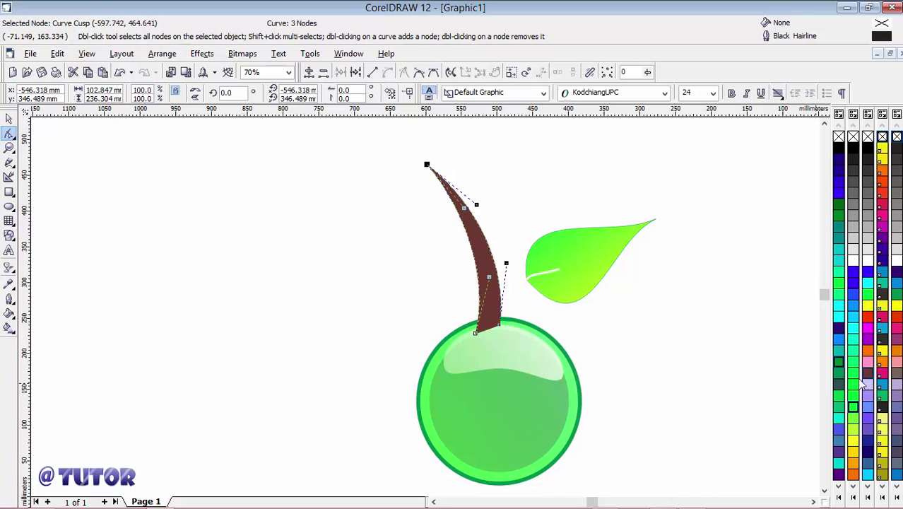
Send the brown stem to the back so its base sits behind the green button
{"action": "right_click", "coordinate": [495, 304]}
{"action": "left_click", "coordinate": [485, 297]}
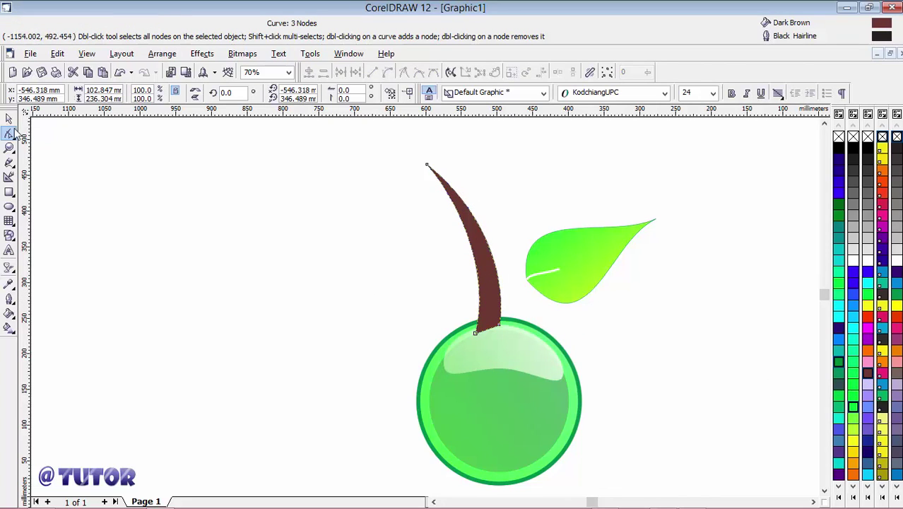
{"action": "left_click", "coordinate": [9, 118]}
{"action": "right_click", "coordinate": [489, 289]}
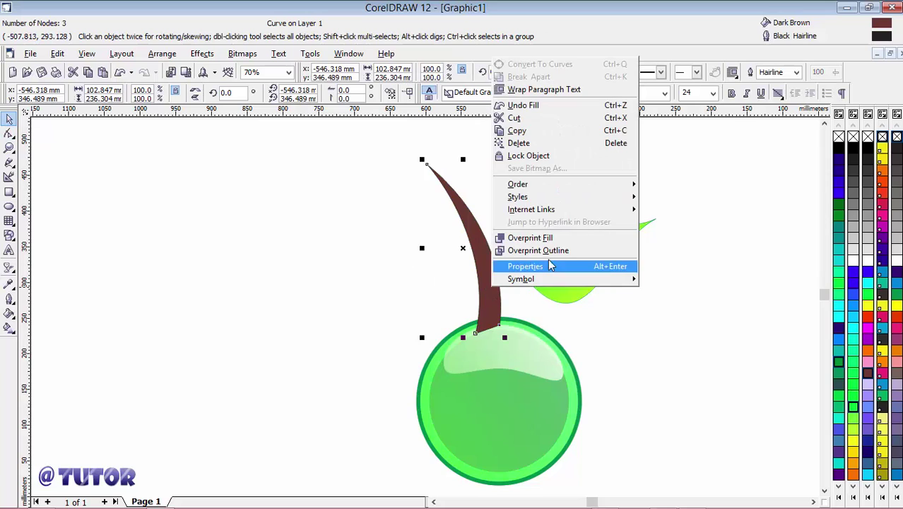
{"action": "mouse_move", "coordinate": [581, 191]}
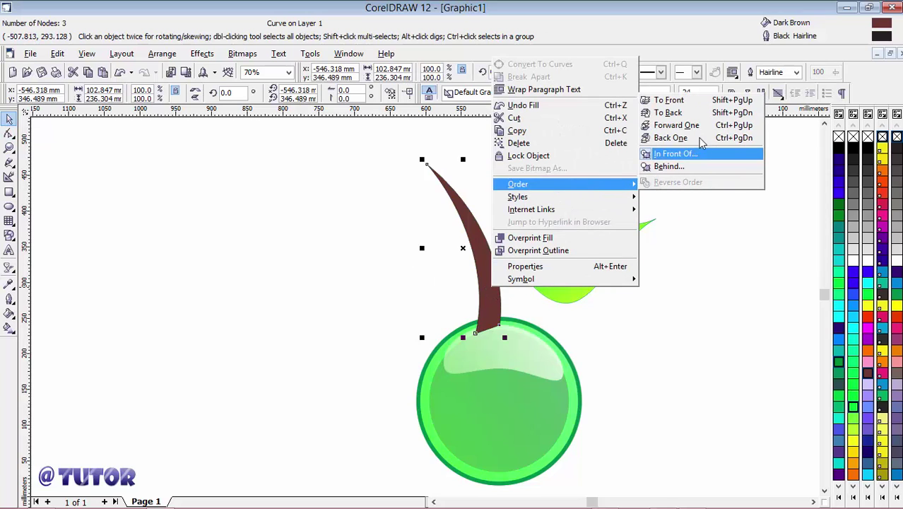
{"action": "left_click", "coordinate": [667, 113]}
{"action": "left_click", "coordinate": [670, 296]}
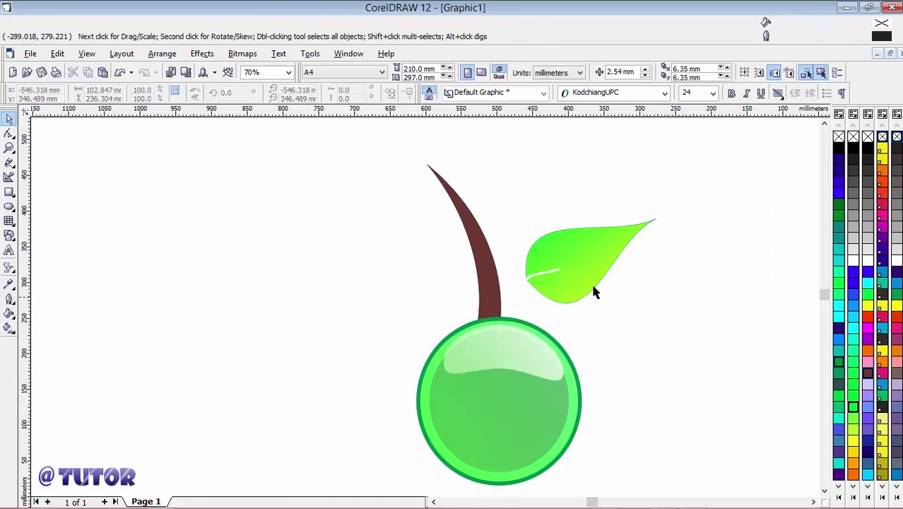
Move the leaf group left toward the stem and the stem slightly right so the leaf's base meets the stem
{"action": "left_click", "coordinate": [551, 248]}
{"action": "left_click_drag", "start_coordinate": [587, 261], "coordinate": [569, 258]}
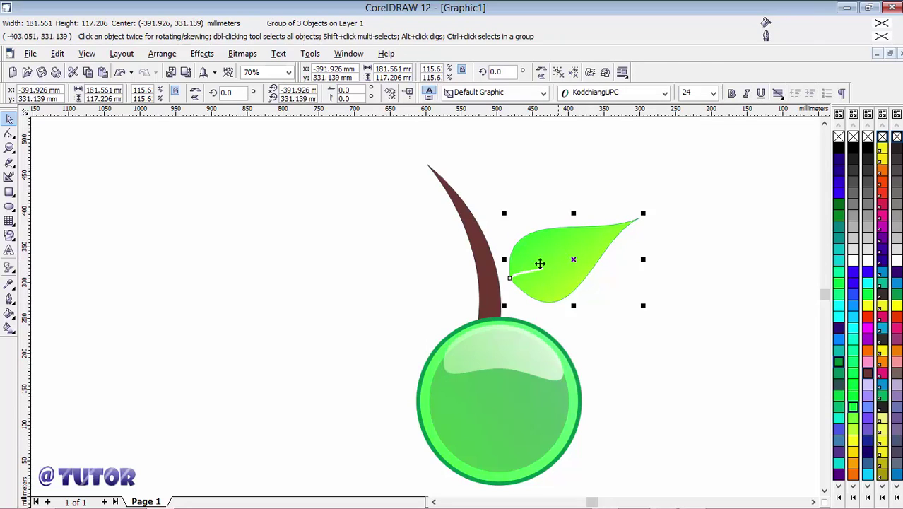
{"action": "left_click", "coordinate": [487, 289]}
{"action": "left_click_drag", "start_coordinate": [488, 289], "coordinate": [496, 292]}
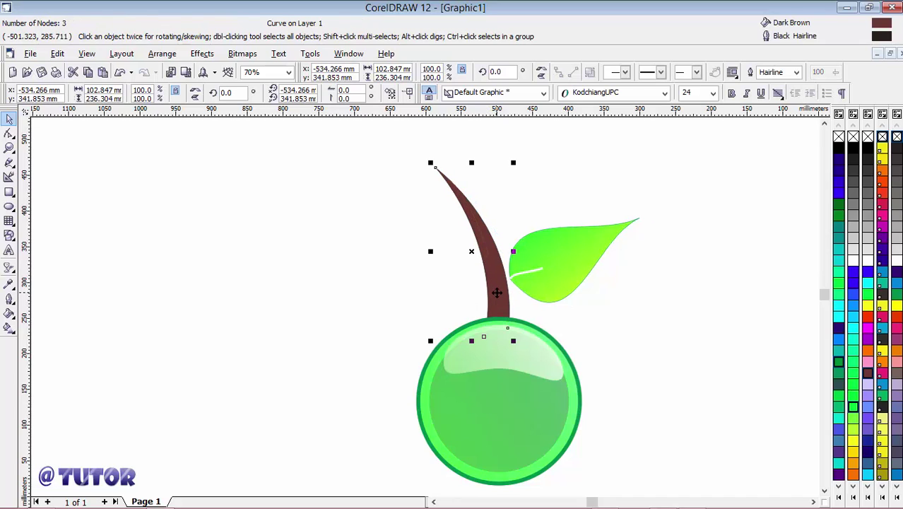
Enlarge the leaf group proportionally to about 211 mm wide and 136 mm high, extending it toward the upper right
{"action": "left_click", "coordinate": [555, 264]}
{"action": "mouse_move", "coordinate": [644, 211]}
{"action": "left_mouse_down"}
{"action": "mouse_move", "coordinate": [665, 174]}
{"action": "mouse_move", "coordinate": [643, 212]}
{"action": "left_mouse_up"}
{"action": "left_click", "coordinate": [614, 319]}
Duplicate the leaf group, mirror the copy horizontally and place it on the stem's left side
{"action": "left_click", "coordinate": [565, 258]}
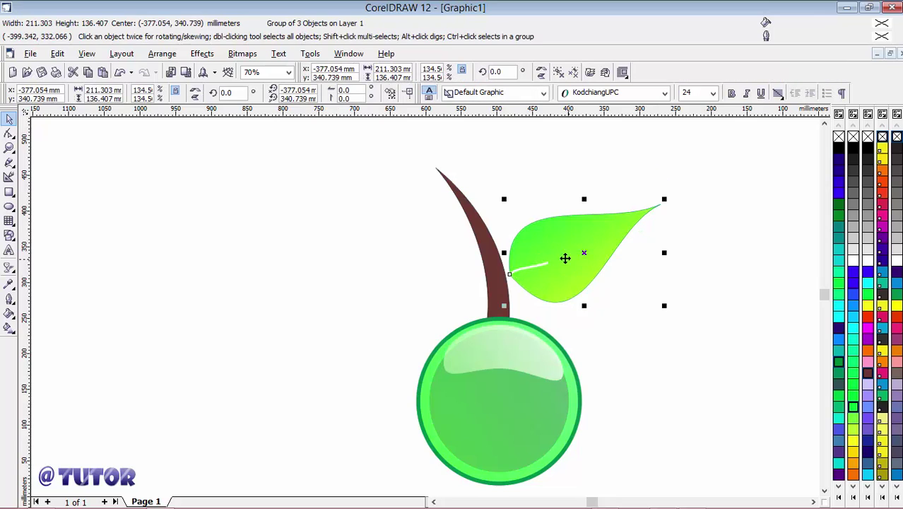
{"action": "left_click", "coordinate": [103, 73]}
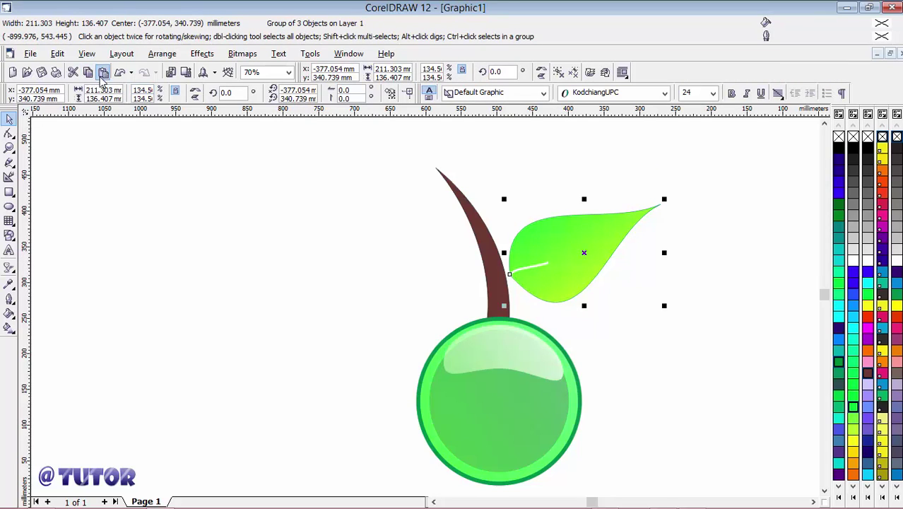
{"action": "left_click", "coordinate": [195, 94]}
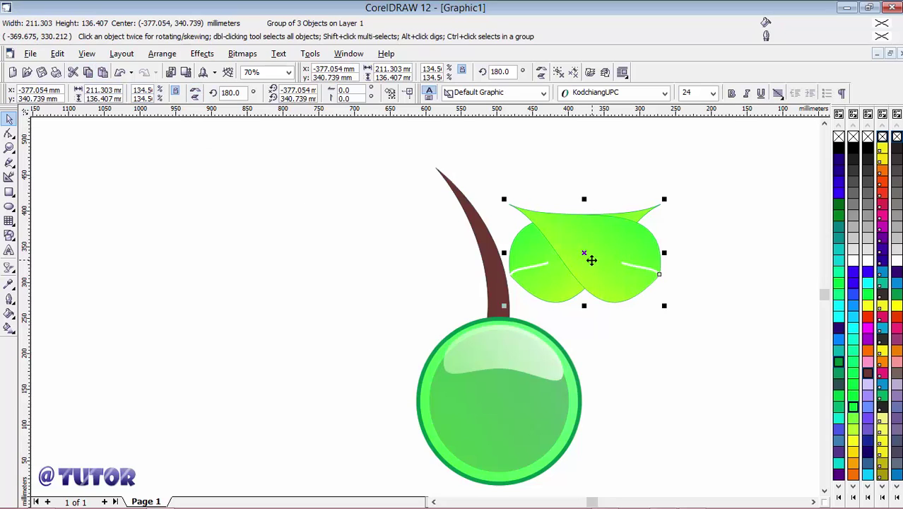
{"action": "left_click_drag", "start_coordinate": [588, 256], "coordinate": [403, 267]}
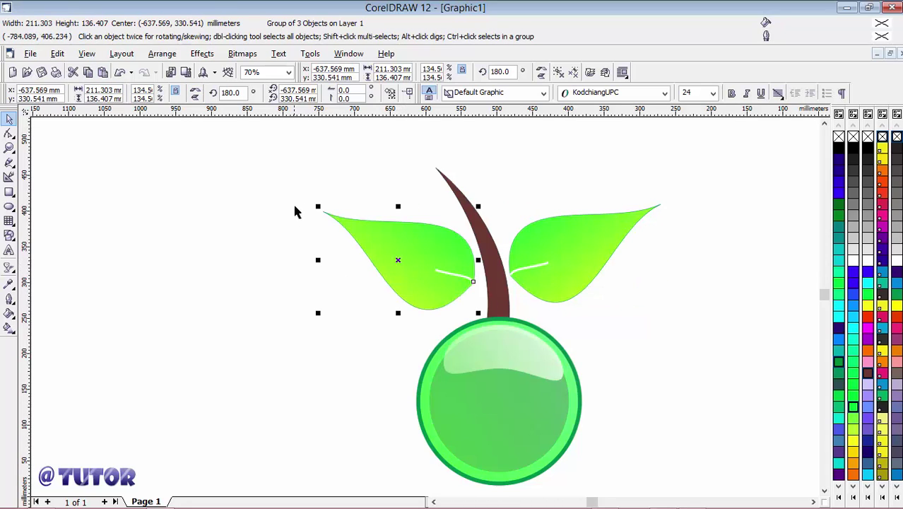
Shrink the mirrored leaf proportionally to about 79 mm wide and 51 mm high, and position it beside the stem's lower left side
{"action": "left_click_drag", "start_coordinate": [318, 207], "coordinate": [407, 273]}
{"action": "left_click_drag", "start_coordinate": [448, 294], "coordinate": [464, 286]}
Nudge the large leaf left and the small leaf right so both leaf bases touch the stem
{"action": "left_click", "coordinate": [550, 272]}
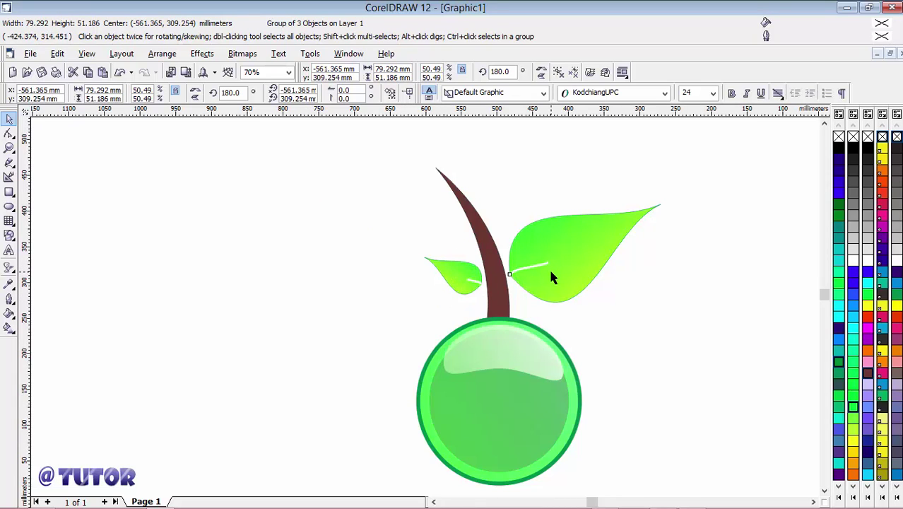
{"action": "left_click_drag", "start_coordinate": [564, 266], "coordinate": [556, 265]}
{"action": "left_click", "coordinate": [460, 285]}
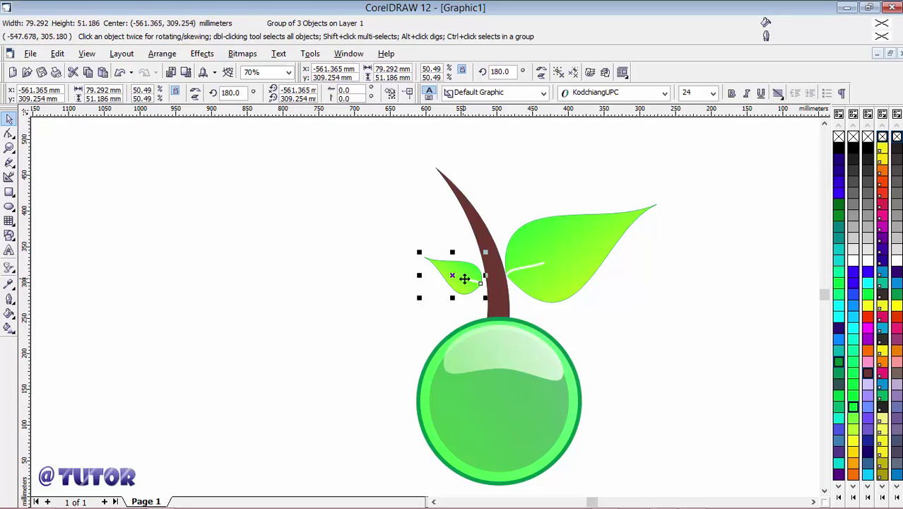
{"action": "left_click_drag", "start_coordinate": [464, 278], "coordinate": [464, 284]}
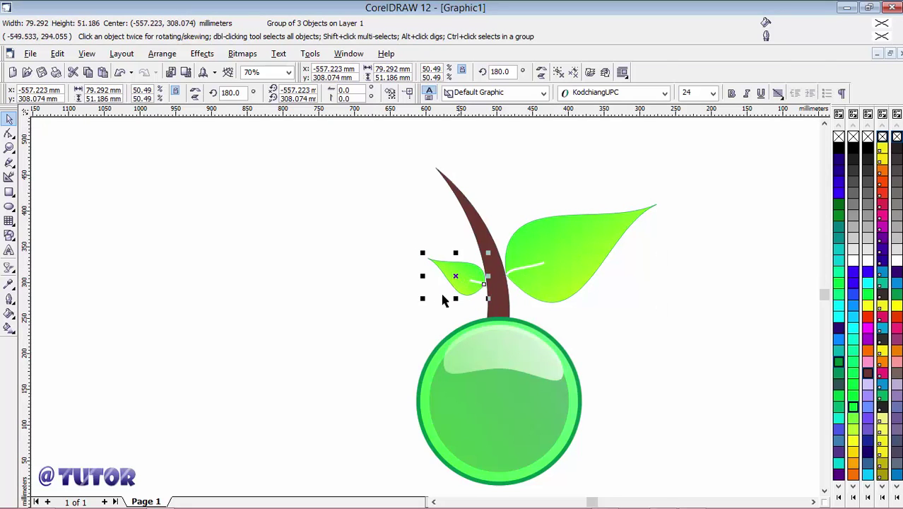
{"action": "left_click", "coordinate": [389, 303]}
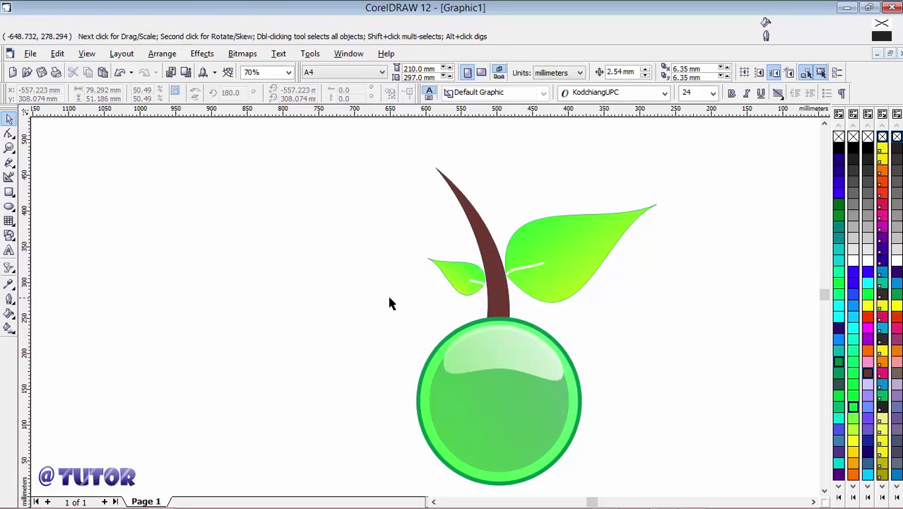
{"action": "left_click", "coordinate": [823, 489]}
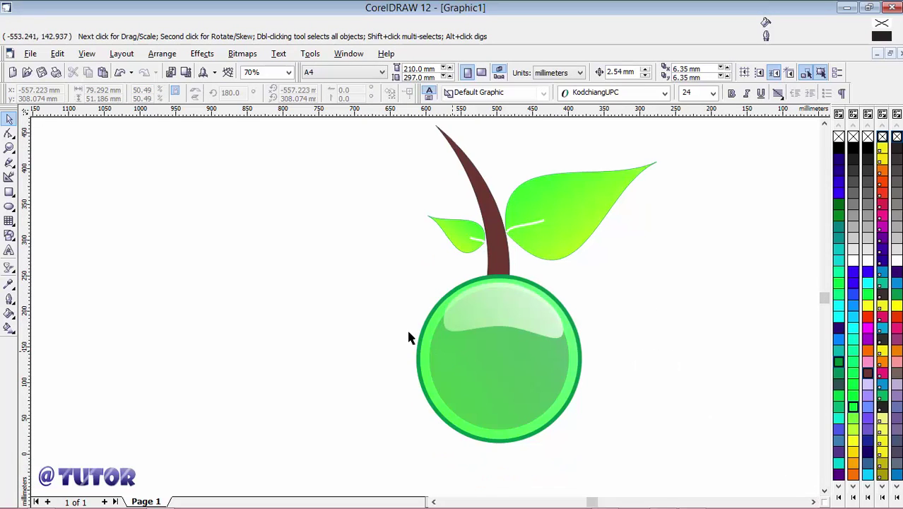